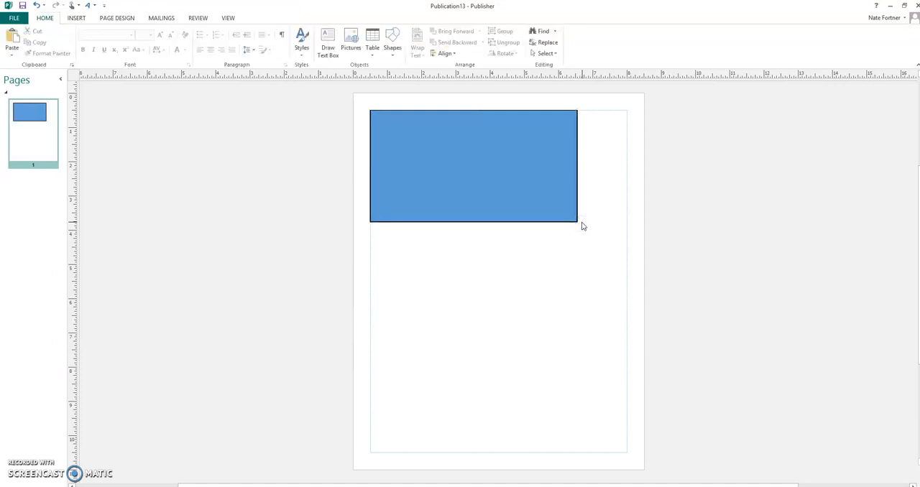
{"action": "left_click", "coordinate": [394, 48]}
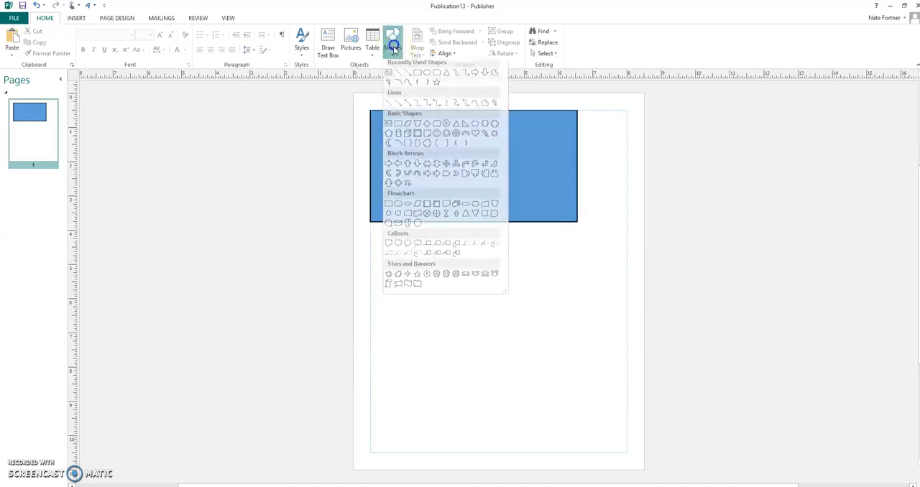
{"action": "left_click", "coordinate": [633, 181]}
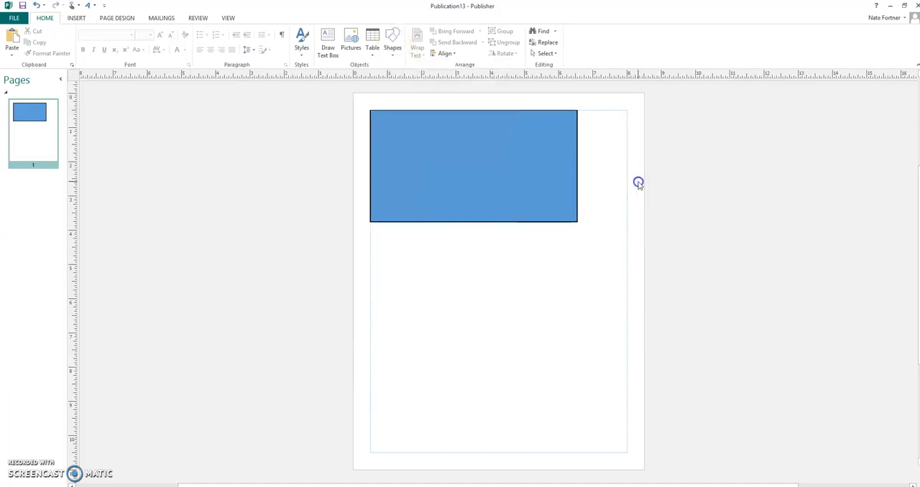
Resize the blue rectangle to a height of 2.1" and a width of 3.6"
{"action": "right_click", "coordinate": [457, 164]}
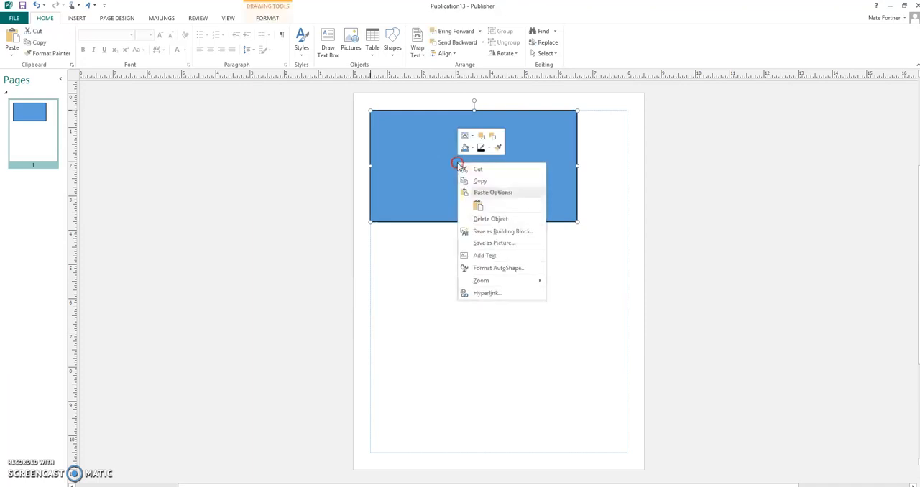
{"action": "left_click", "coordinate": [496, 267]}
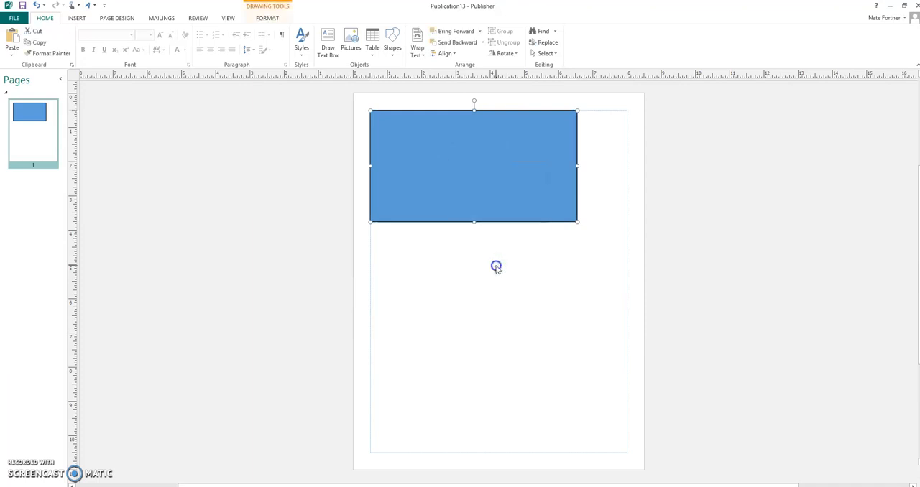
{"action": "left_click", "coordinate": [412, 140]}
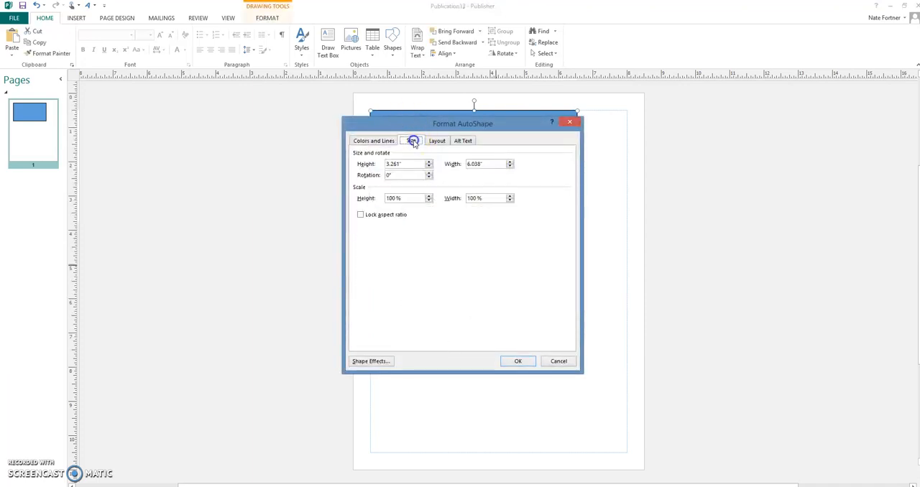
{"action": "left_click", "coordinate": [417, 164]}
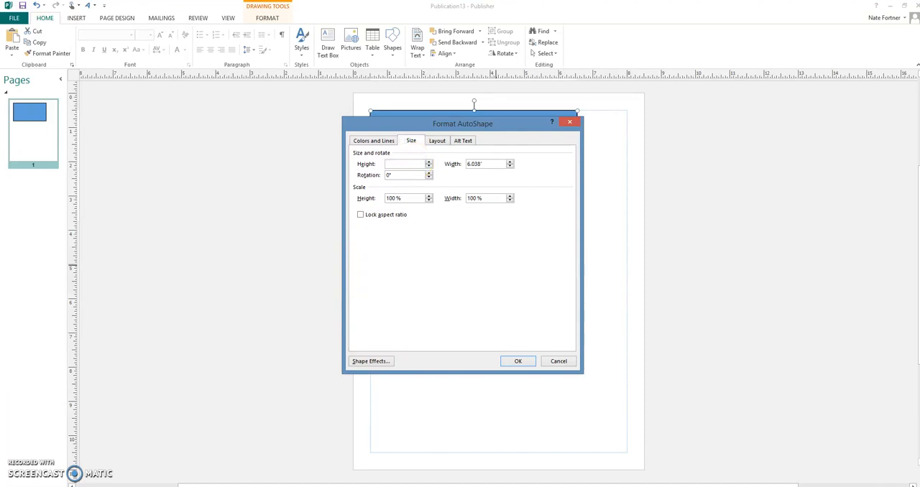
{"action": "type", "text": "2.1"}
{"action": "left_click", "coordinate": [495, 164]}
{"action": "left_click", "coordinate": [360, 214]}
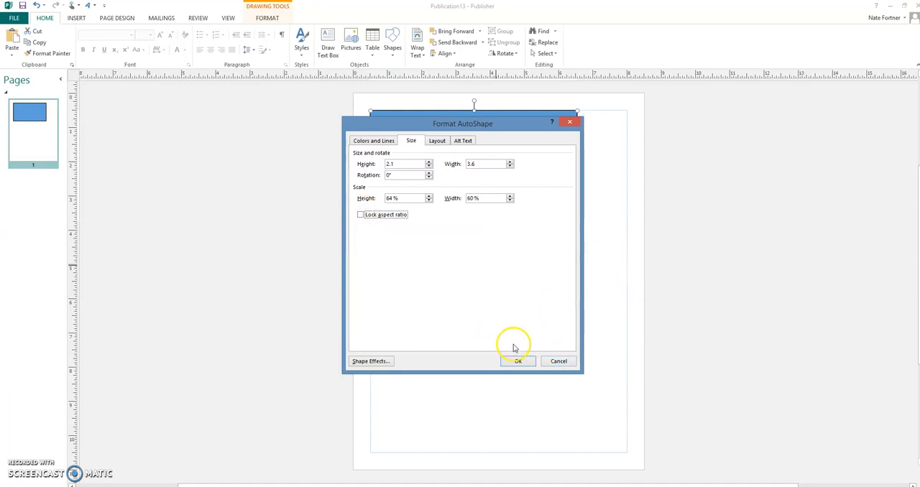
{"action": "left_click", "coordinate": [518, 361]}
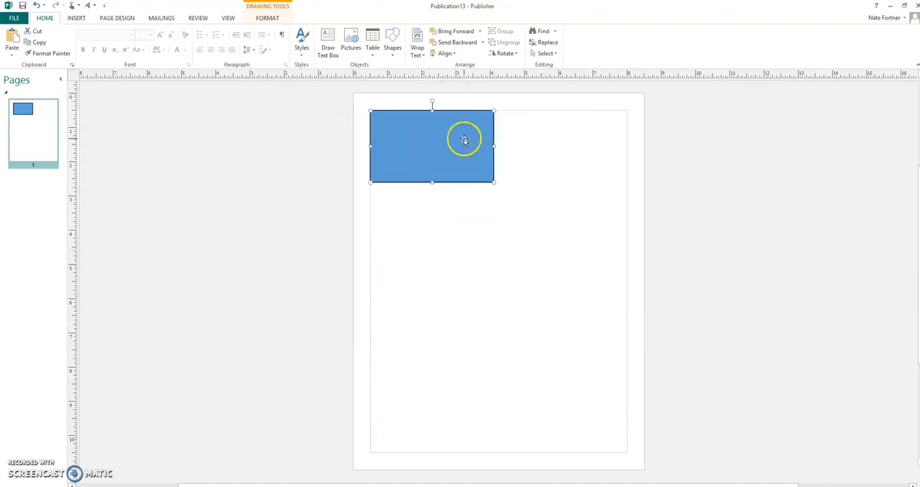
Remove the blue fill from the rectangle so only its black outline remains
{"action": "left_click", "coordinate": [267, 18]}
{"action": "left_click", "coordinate": [295, 31]}
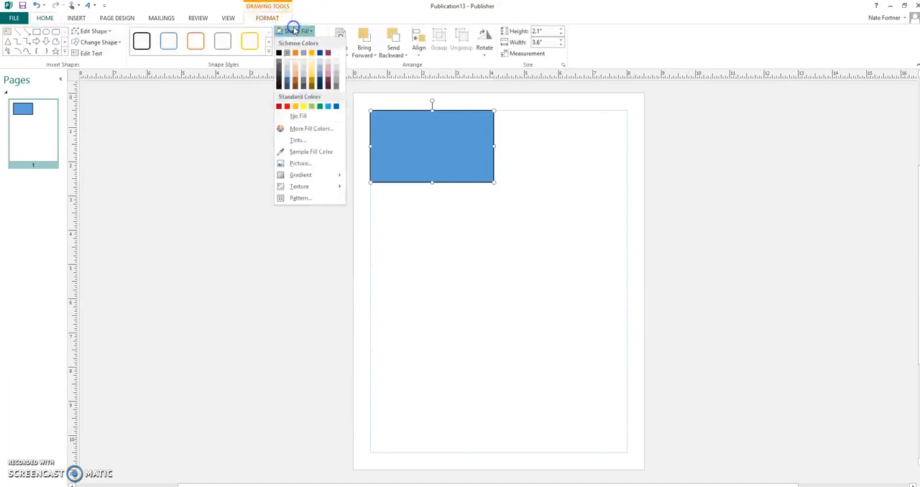
{"action": "left_click", "coordinate": [283, 201]}
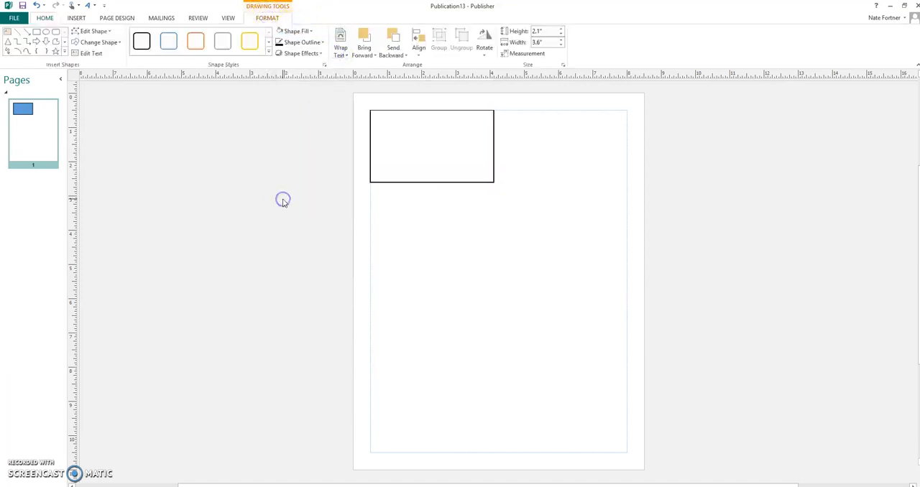
{"action": "left_click", "coordinate": [283, 200]}
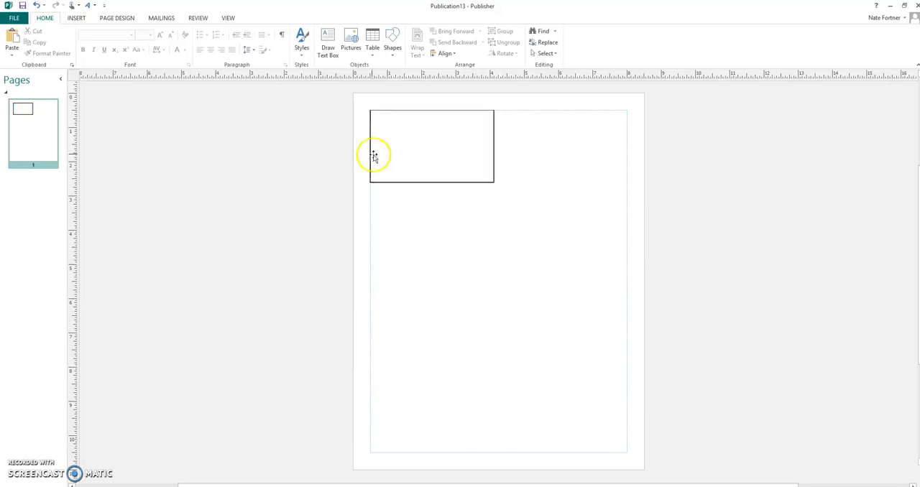
Insert the picture autumn-1657662_1920 from the Pixabay downloads folder in Pictures
{"action": "left_click", "coordinate": [78, 18]}
{"action": "left_click", "coordinate": [84, 35]}
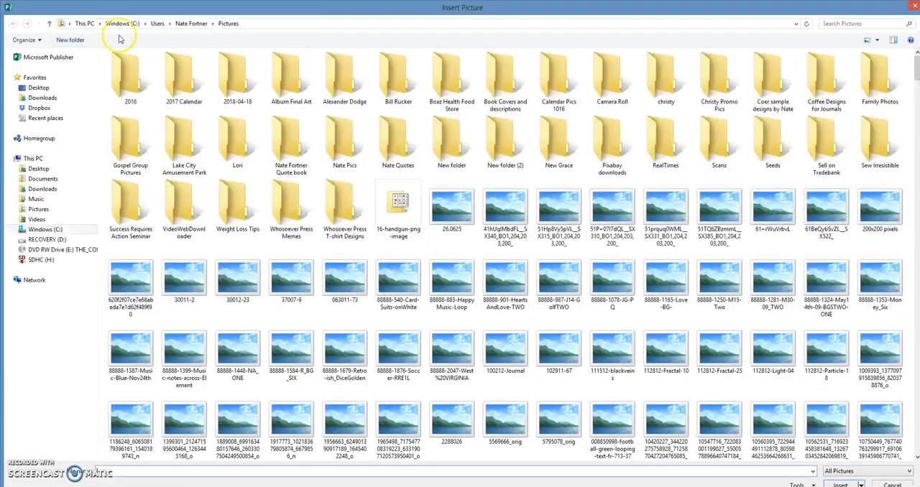
{"action": "double_click", "coordinate": [613, 138]}
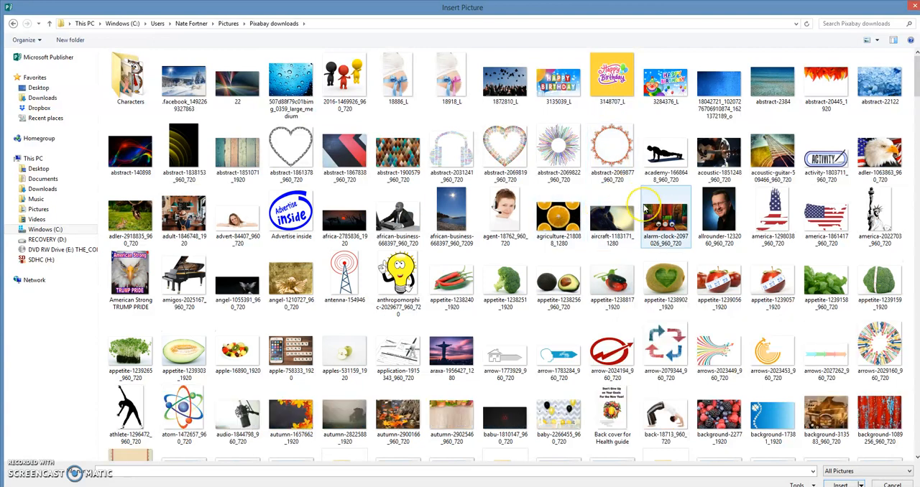
{"action": "left_click", "coordinate": [850, 107]}
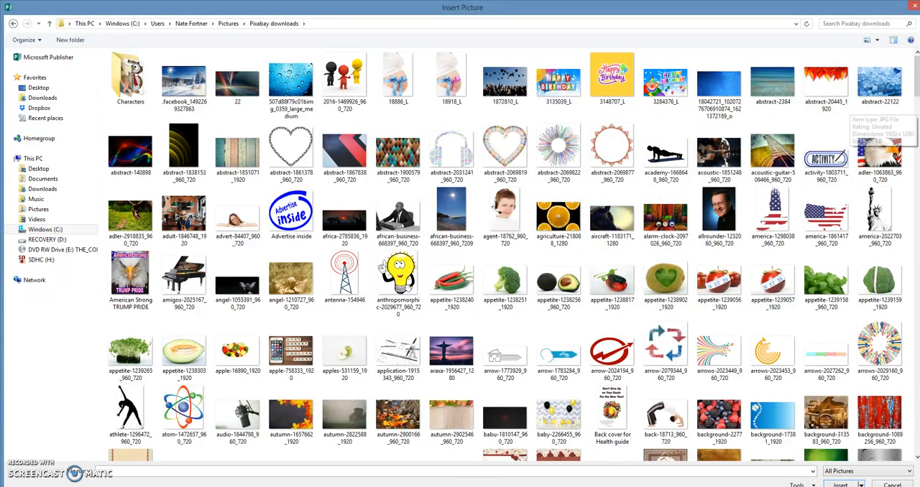
{"action": "left_click", "coordinate": [291, 417]}
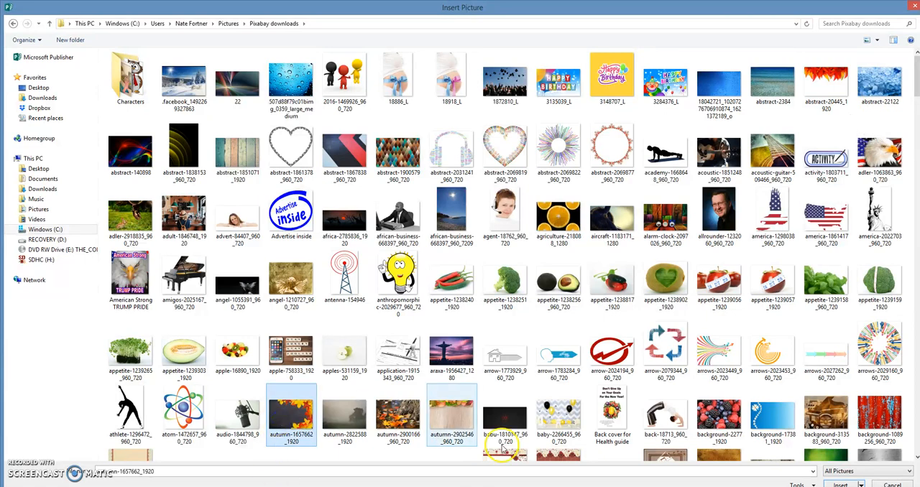
{"action": "left_click", "coordinate": [840, 485]}
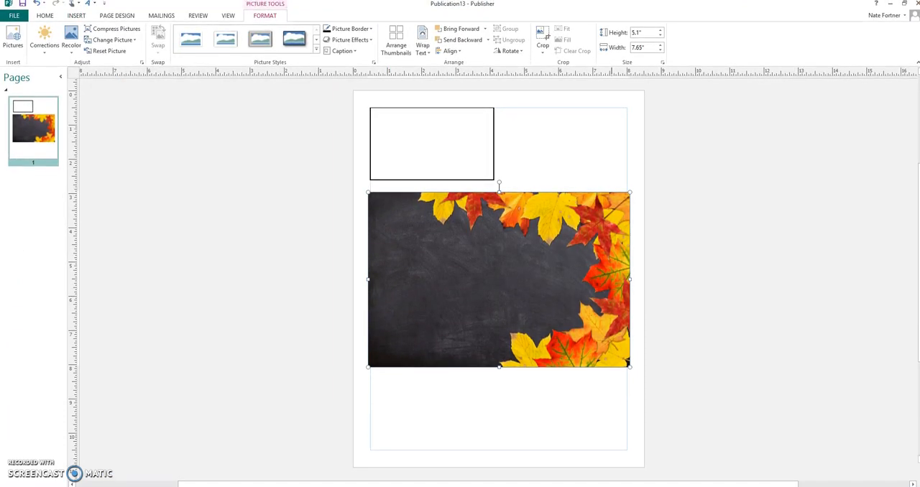
Delete the outlined rectangle above the autumn leaves picture
{"action": "left_click", "coordinate": [445, 245]}
{"action": "left_click", "coordinate": [432, 144]}
{"action": "key", "text": "Delete"}
Turn off the leaves picture's aspect ratio lock, resize it to 2.1" high by 3.6" wide, and move it toward the top of the page
{"action": "left_click", "coordinate": [499, 266]}
{"action": "right_click", "coordinate": [500, 269]}
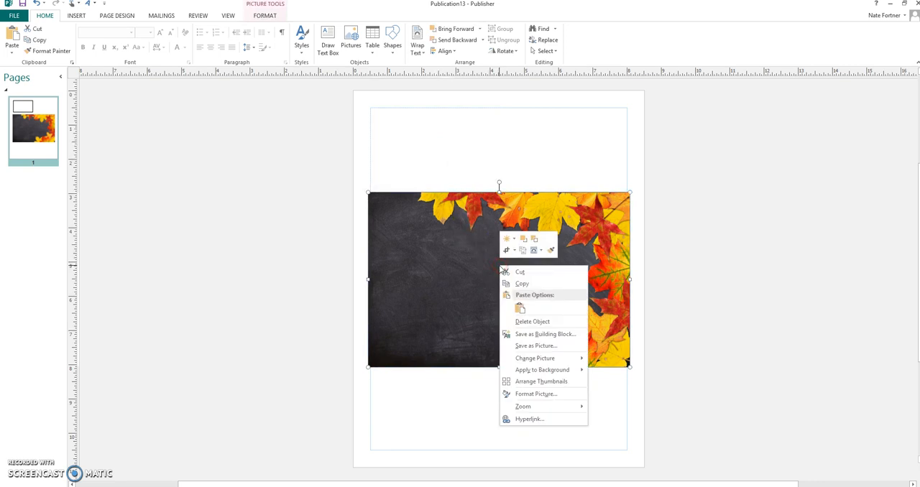
{"action": "left_click", "coordinate": [540, 395]}
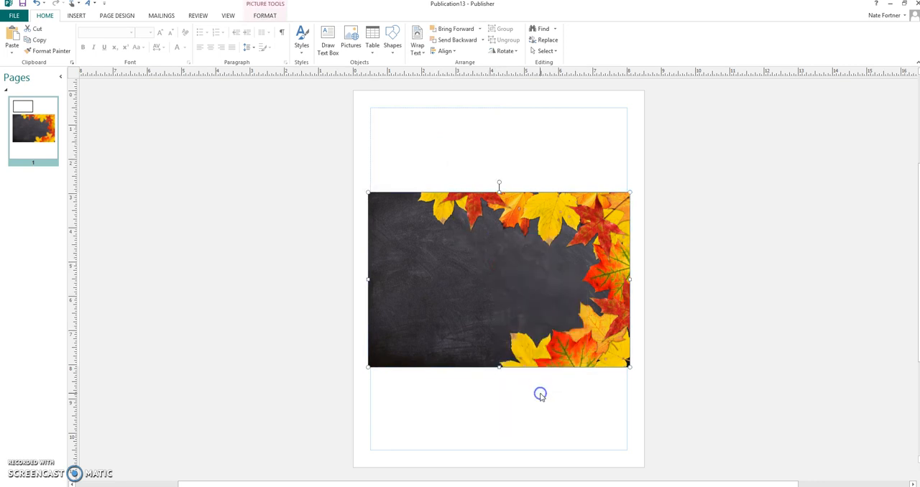
{"action": "left_click", "coordinate": [411, 139]}
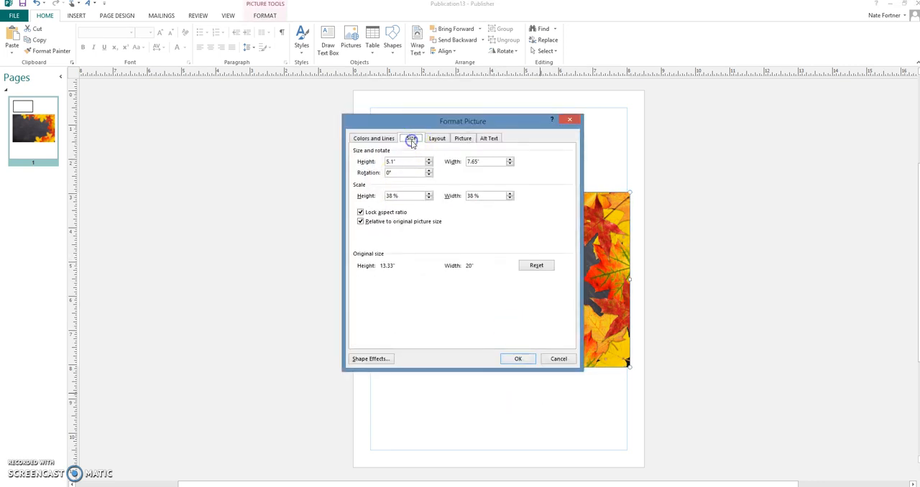
{"action": "left_click", "coordinate": [360, 213]}
{"action": "left_click", "coordinate": [406, 159]}
{"action": "left_click", "coordinate": [494, 158]}
{"action": "left_click", "coordinate": [514, 359]}
{"action": "left_click_drag", "start_coordinate": [431, 236], "coordinate": [484, 182]}
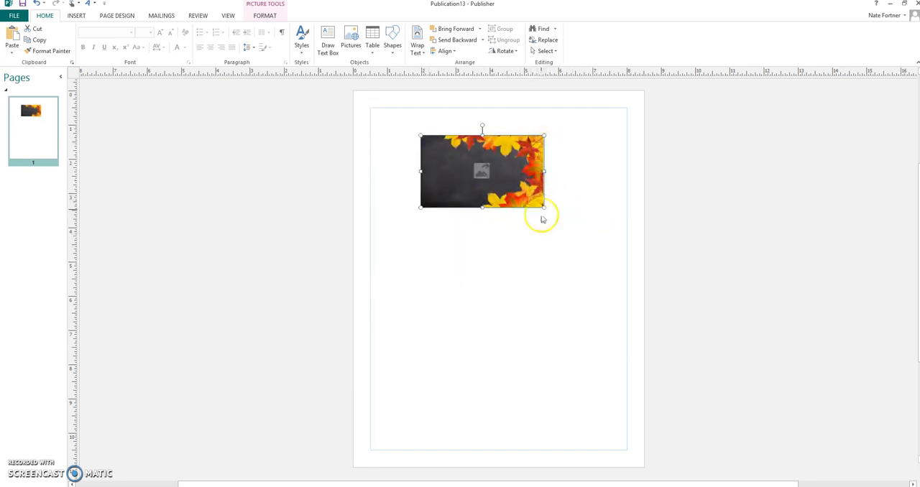
Try cropping the leaves picture's right edge to a width of about 3.54", and undo the crop
{"action": "left_click", "coordinate": [266, 15]}
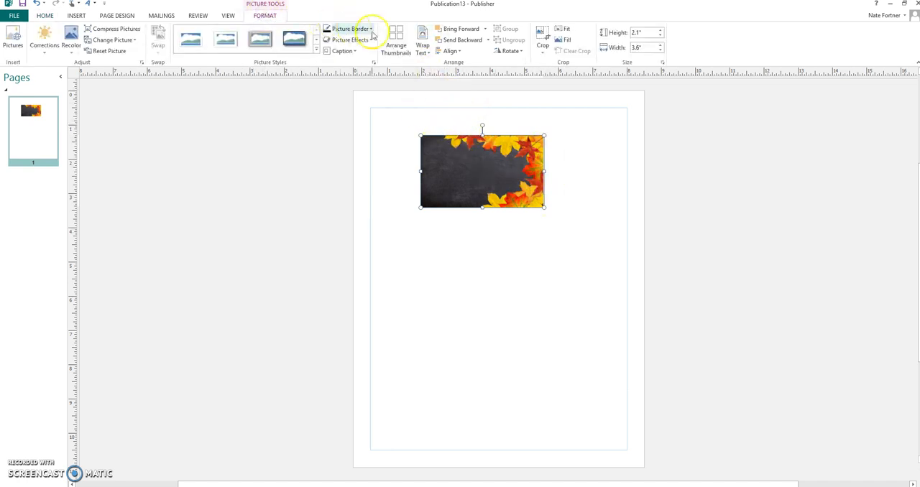
{"action": "left_click", "coordinate": [543, 41]}
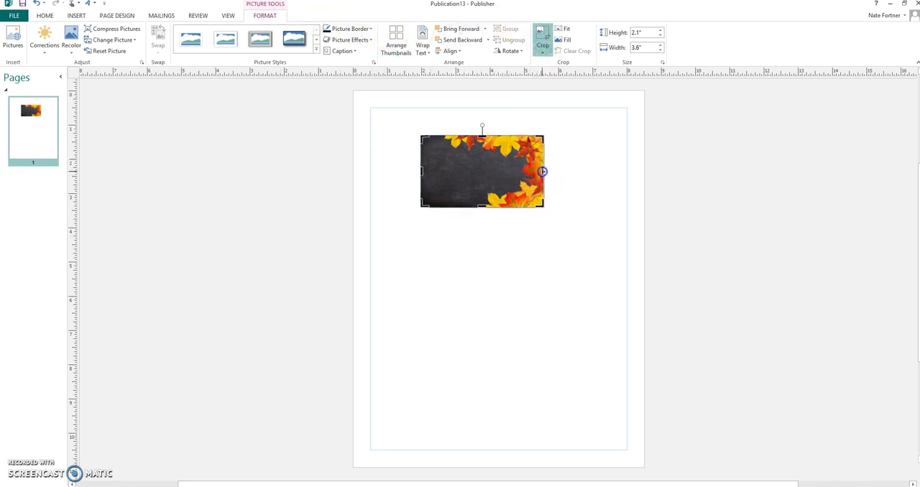
{"action": "left_click_drag", "start_coordinate": [542, 171], "coordinate": [540, 171]}
{"action": "left_click", "coordinate": [573, 178]}
{"action": "left_click", "coordinate": [519, 176]}
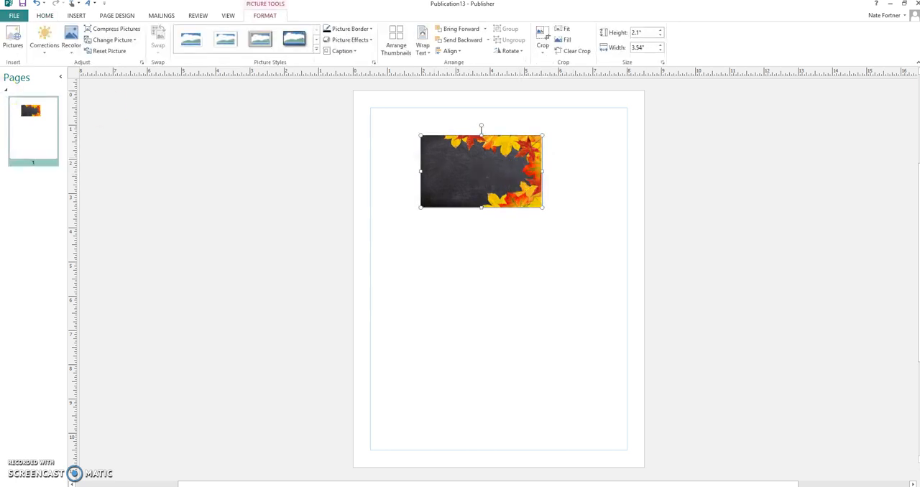
{"action": "left_click", "coordinate": [37, 4]}
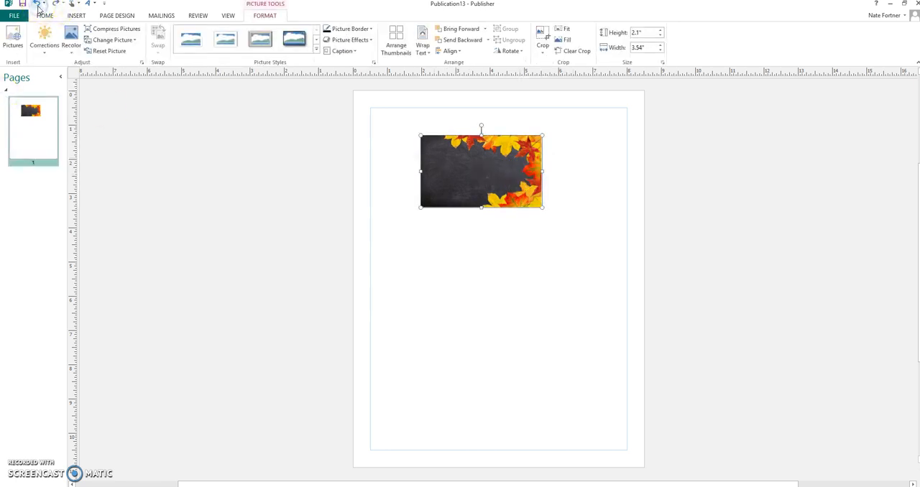
{"action": "left_click", "coordinate": [389, 245]}
Move the leaves picture up and left, close to the upper-left corner of the page margins
{"action": "left_click", "coordinate": [460, 168]}
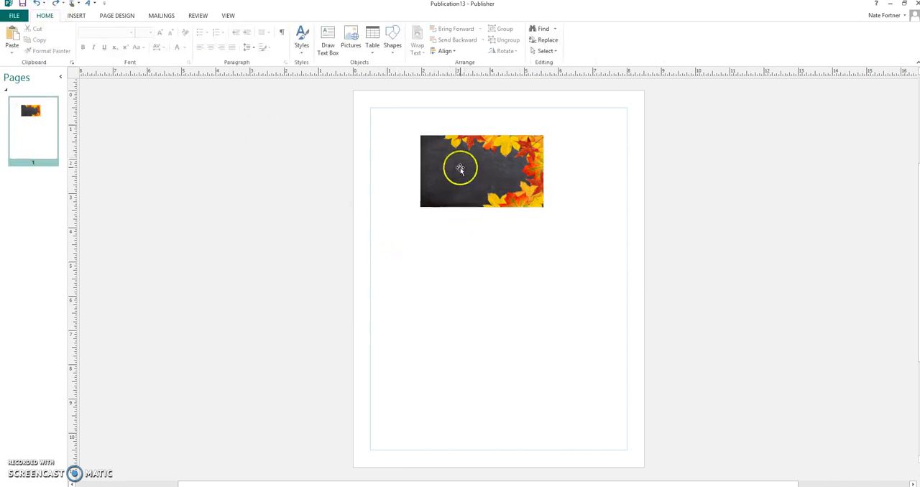
{"action": "left_click", "coordinate": [228, 16]}
{"action": "left_click", "coordinate": [355, 29]}
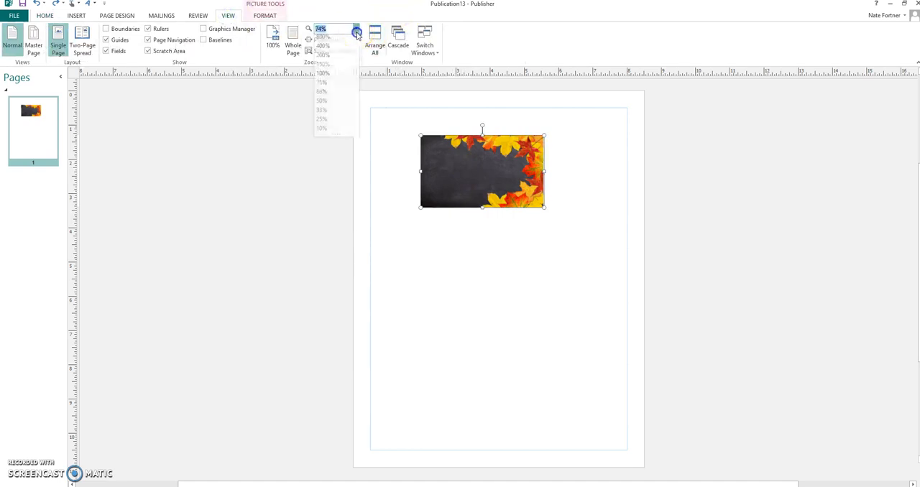
{"action": "left_click", "coordinate": [335, 58]}
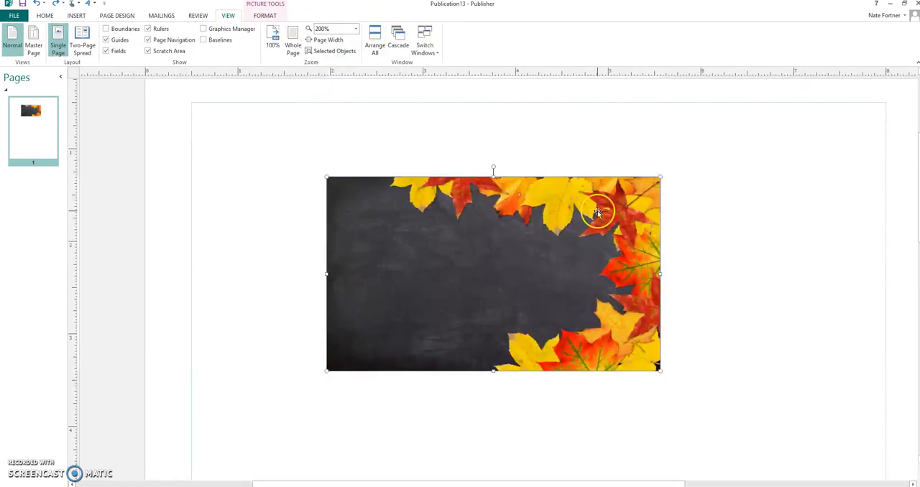
{"action": "left_click_drag", "start_coordinate": [638, 269], "coordinate": [537, 210]}
{"action": "left_click", "coordinate": [654, 237]}
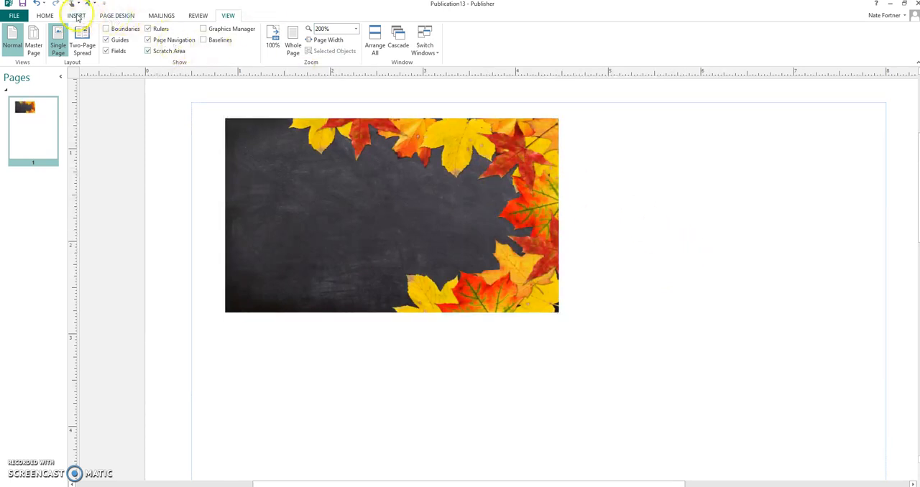
Insert WordArt reading "Leaves of Green" in the dark gray gradient style with a white outline, using Arial Black at size 36
{"action": "left_click", "coordinate": [77, 16]}
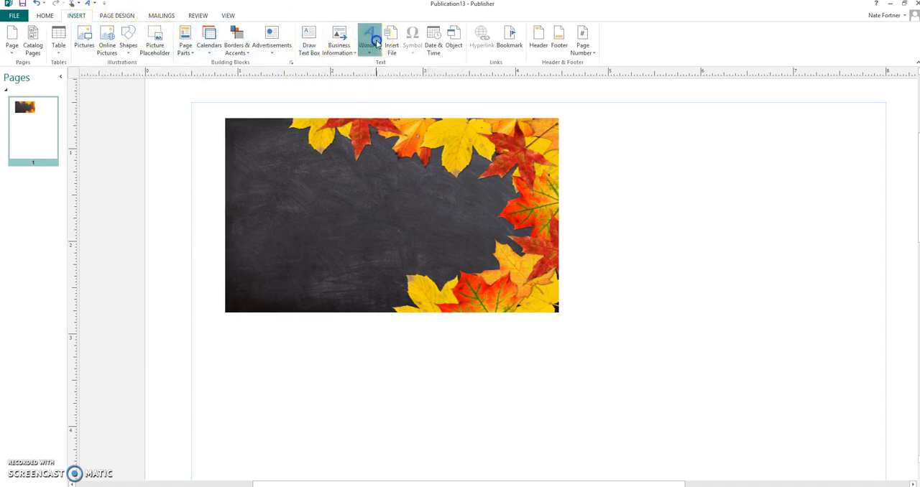
{"action": "left_click", "coordinate": [370, 39]}
{"action": "left_click", "coordinate": [521, 111]}
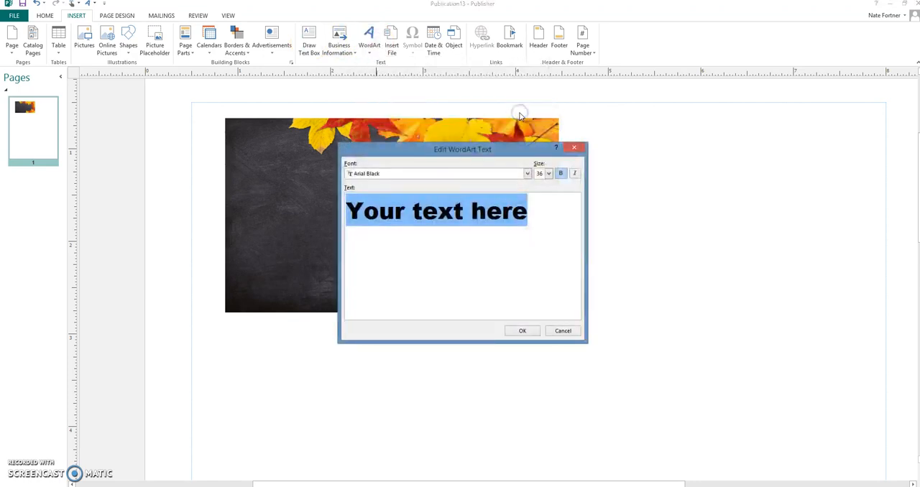
{"action": "key", "text": "Delete"}
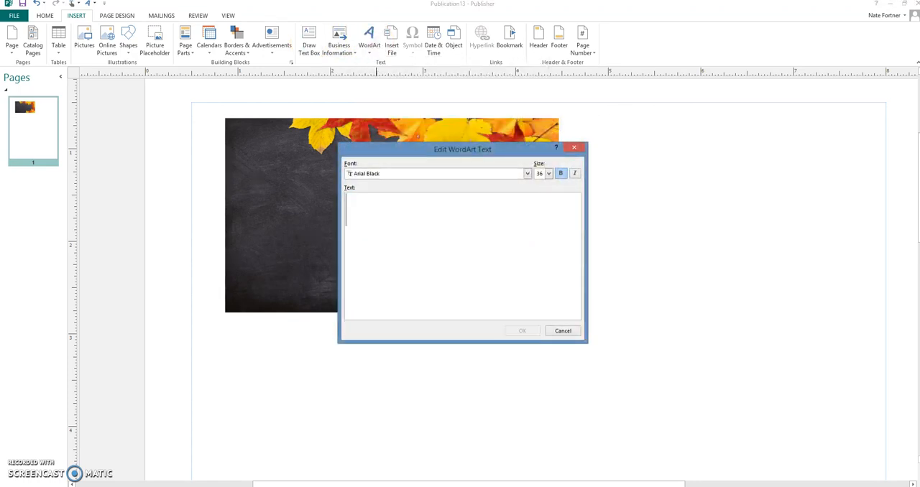
{"action": "type", "text": "Leaves of G"}
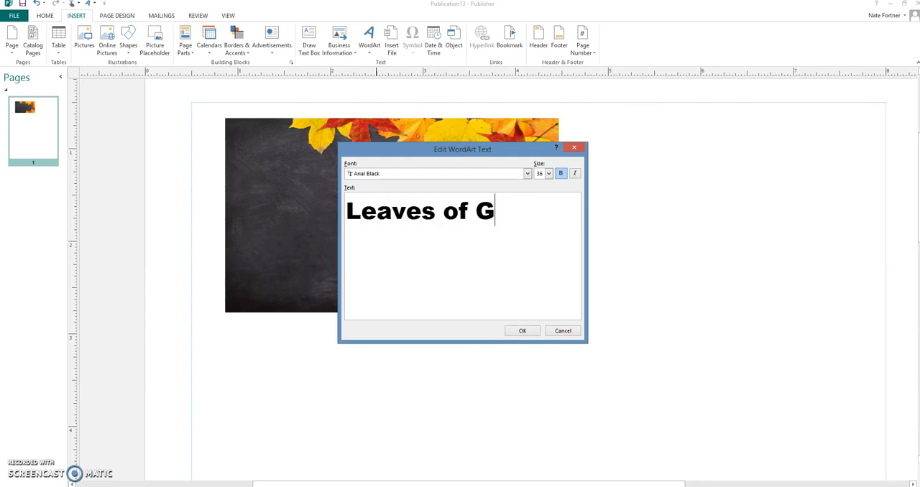
{"action": "type", "text": "reen"}
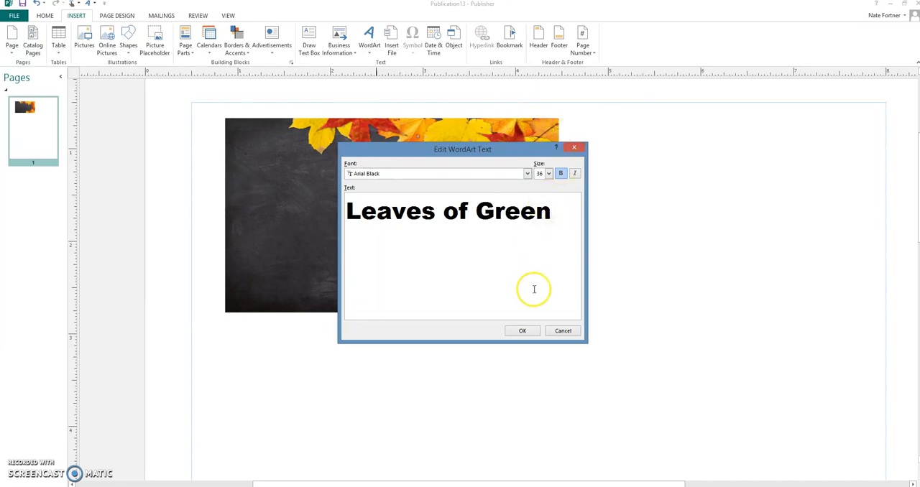
{"action": "left_click", "coordinate": [521, 331]}
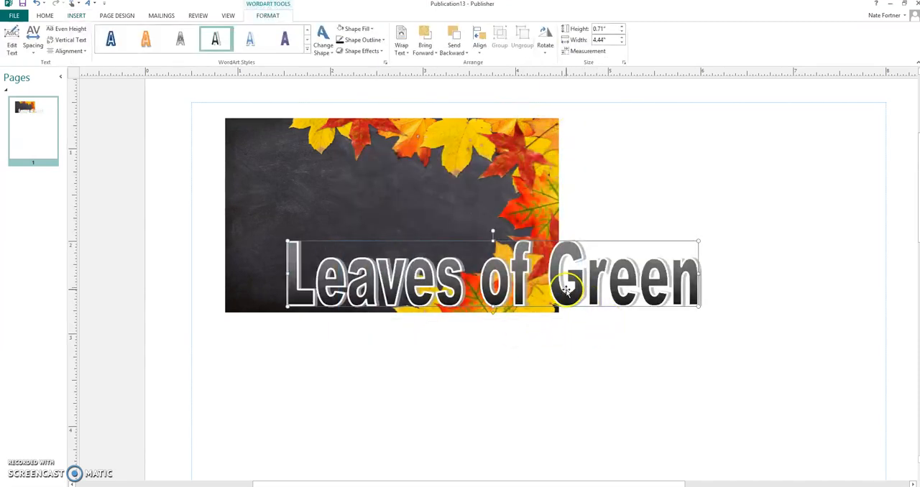
Move the "Leaves of Green" WordArt onto the dark area of the leaves picture and shrink it to about 0.42" by 2.72"
{"action": "left_click_drag", "start_coordinate": [566, 290], "coordinate": [490, 179]}
{"action": "left_click_drag", "start_coordinate": [363, 136], "coordinate": [363, 164]}
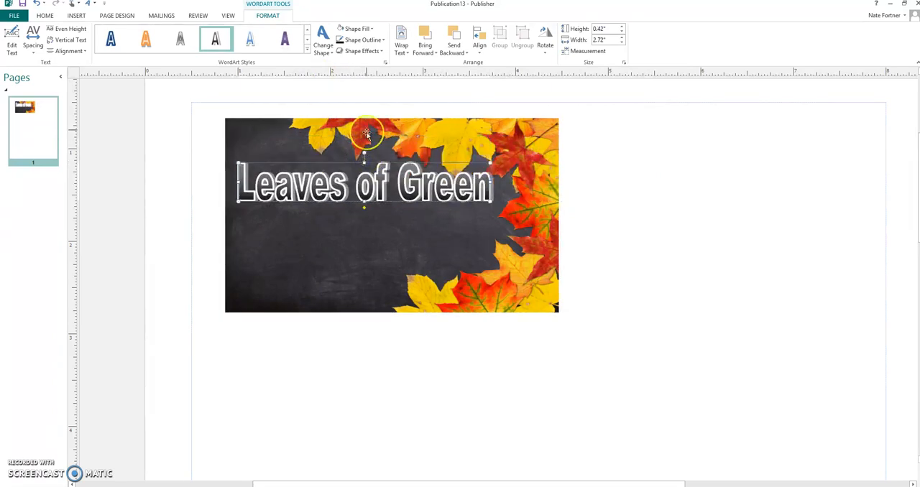
Remove the outline from the "Leaves of Green" WordArt and fill its letters with white
{"action": "left_click", "coordinate": [357, 39]}
{"action": "left_click", "coordinate": [349, 125]}
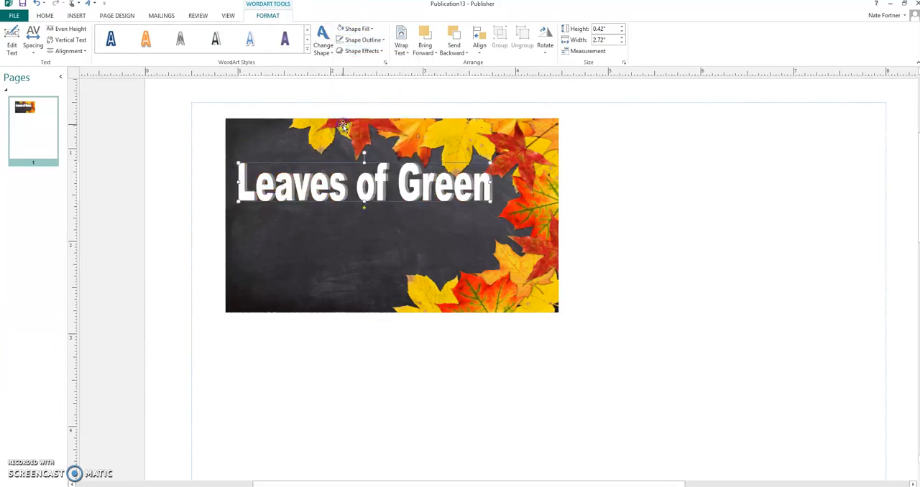
{"action": "left_click", "coordinate": [363, 28]}
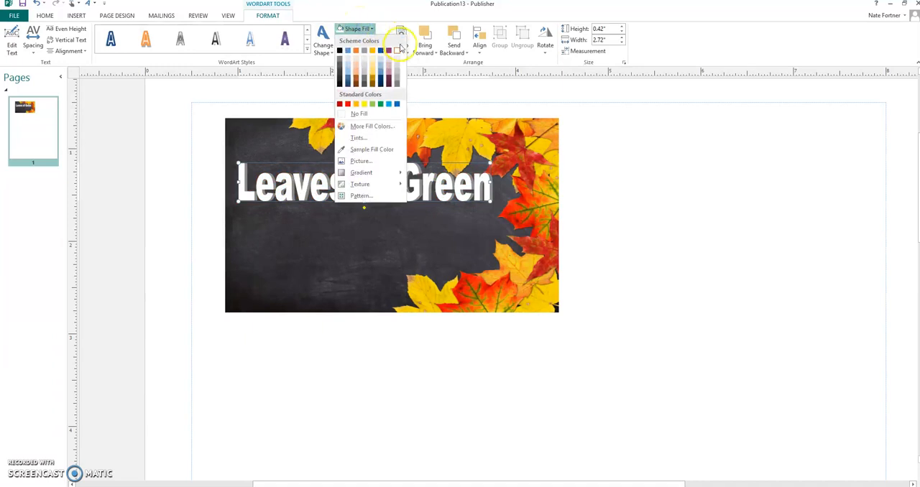
{"action": "left_click", "coordinate": [398, 52]}
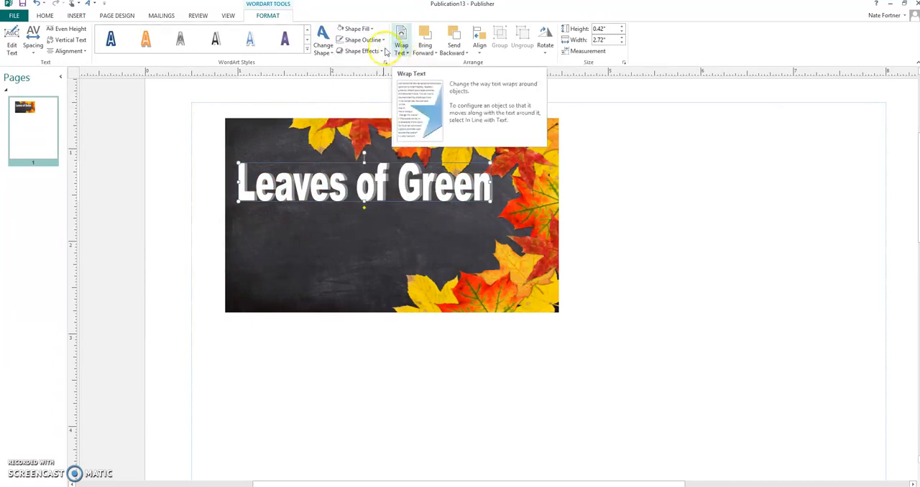
{"action": "left_click", "coordinate": [362, 39]}
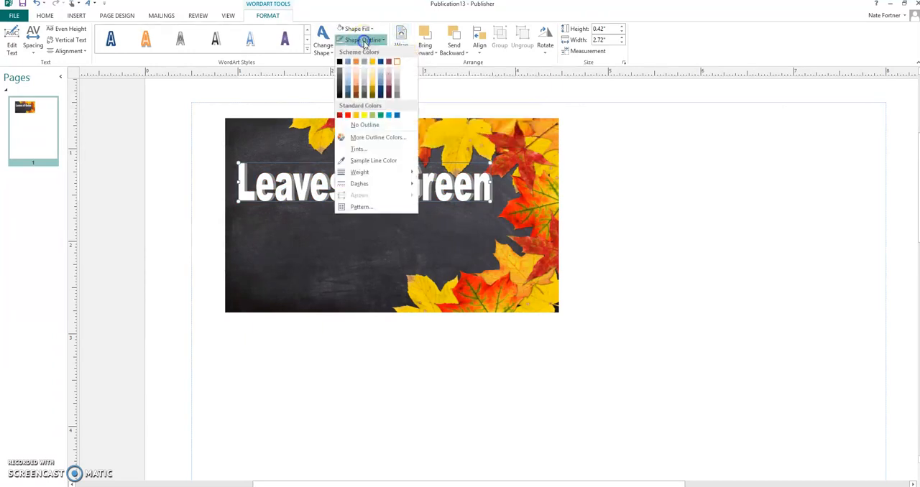
{"action": "left_click", "coordinate": [343, 125]}
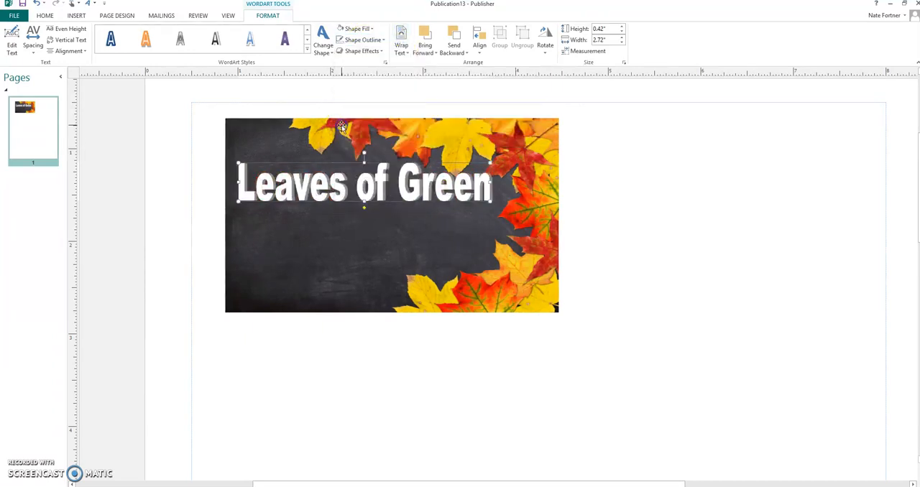
Remove the shadow from the "Leaves of Green" WordArt and reduce its height to about 0.34"
{"action": "left_click", "coordinate": [375, 52]}
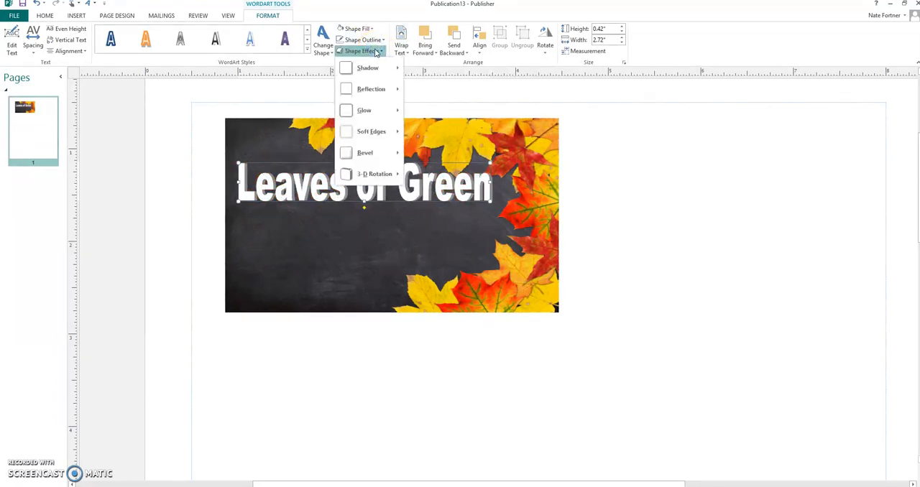
{"action": "left_click", "coordinate": [372, 68]}
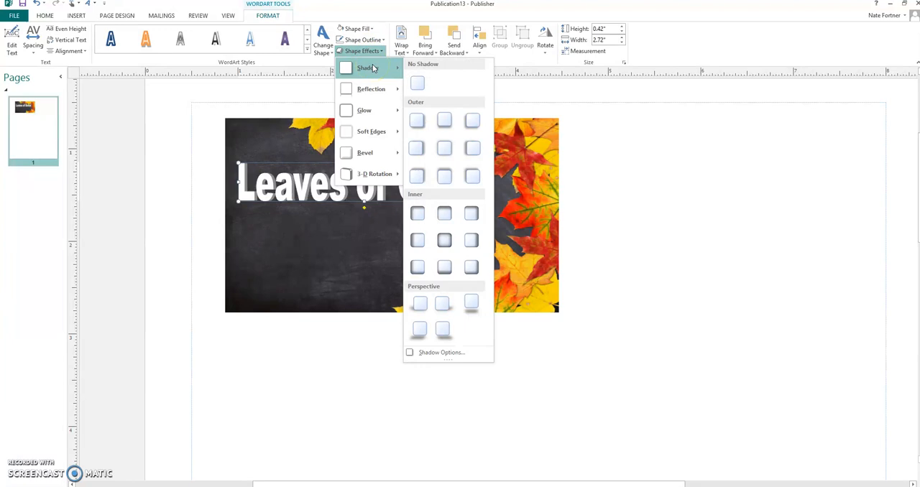
{"action": "left_click", "coordinate": [417, 84]}
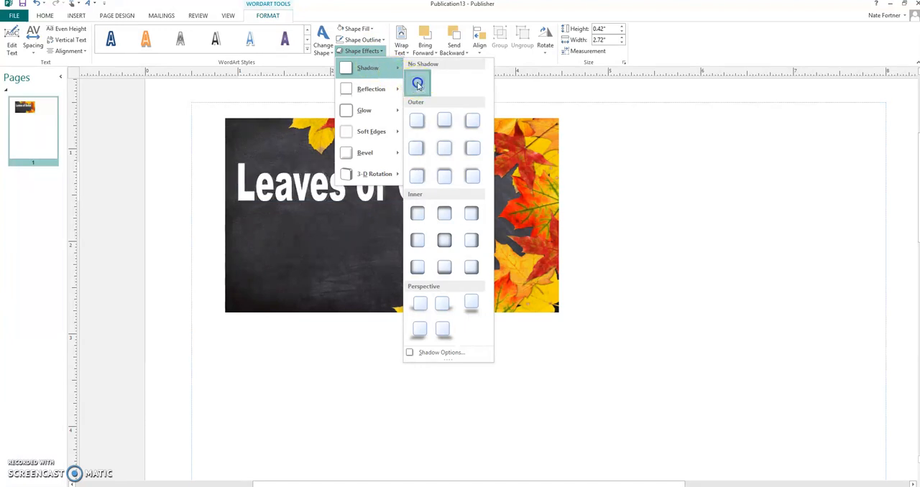
{"action": "left_click", "coordinate": [362, 165]}
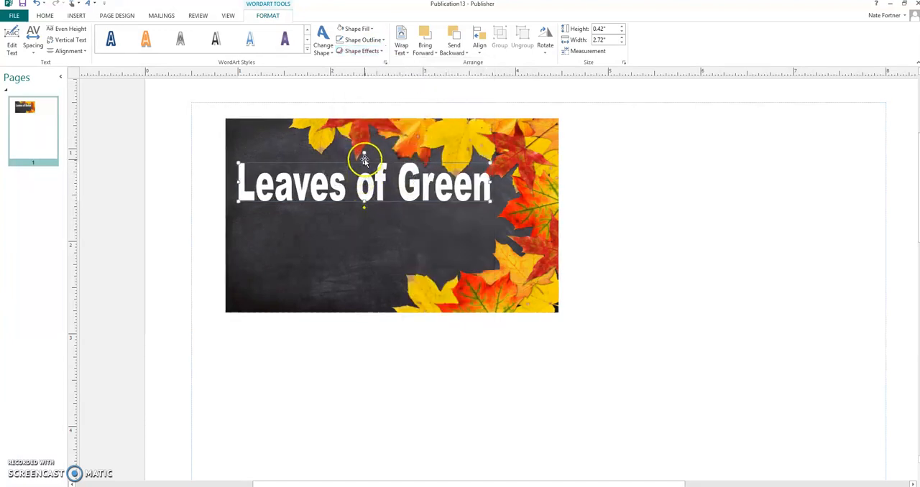
{"action": "left_click_drag", "start_coordinate": [364, 168], "coordinate": [364, 171]}
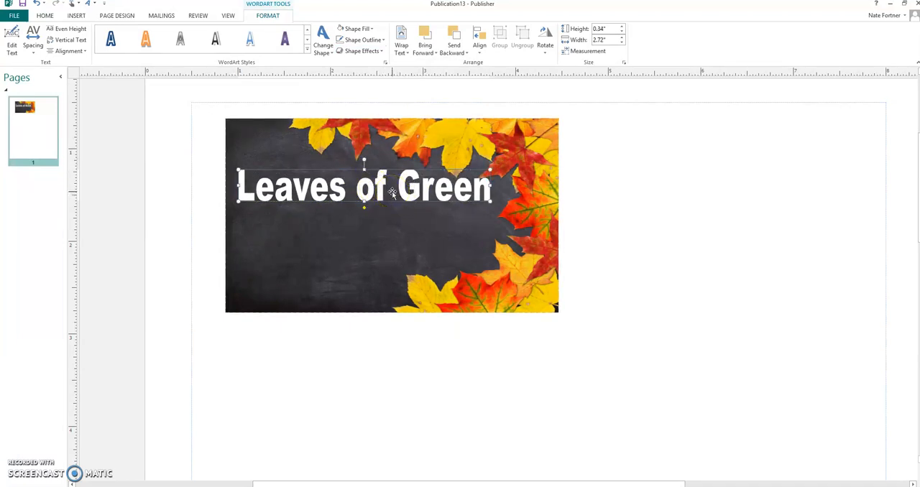
Change the font of the "Leaves of Green" WordArt text to Bell MT
{"action": "left_click", "coordinate": [13, 46]}
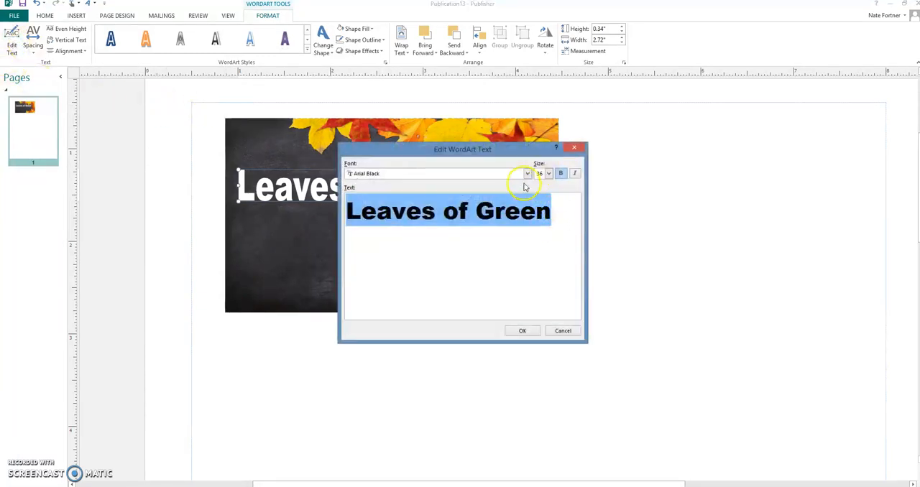
{"action": "left_click", "coordinate": [527, 175]}
{"action": "key", "text": "Down"}
{"action": "key", "text": "Down"}
{"action": "key", "text": "Down"}
{"action": "key", "text": "Down"}
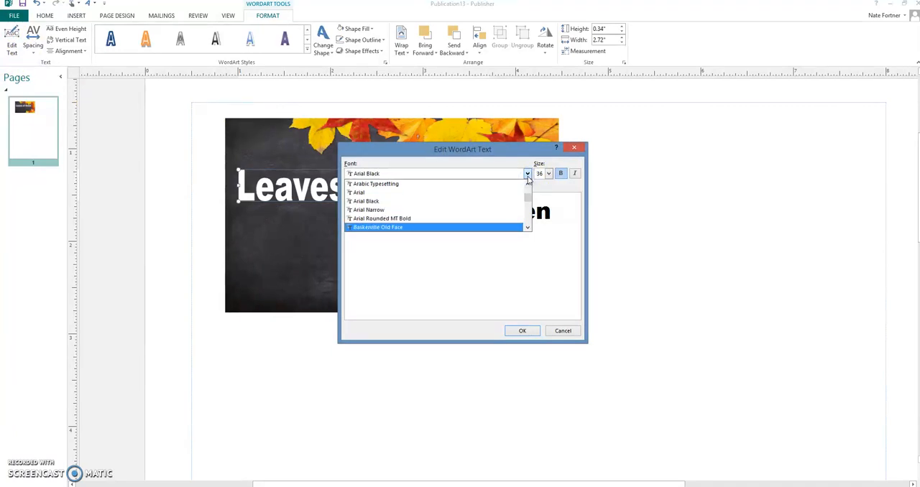
{"action": "key", "text": "Return"}
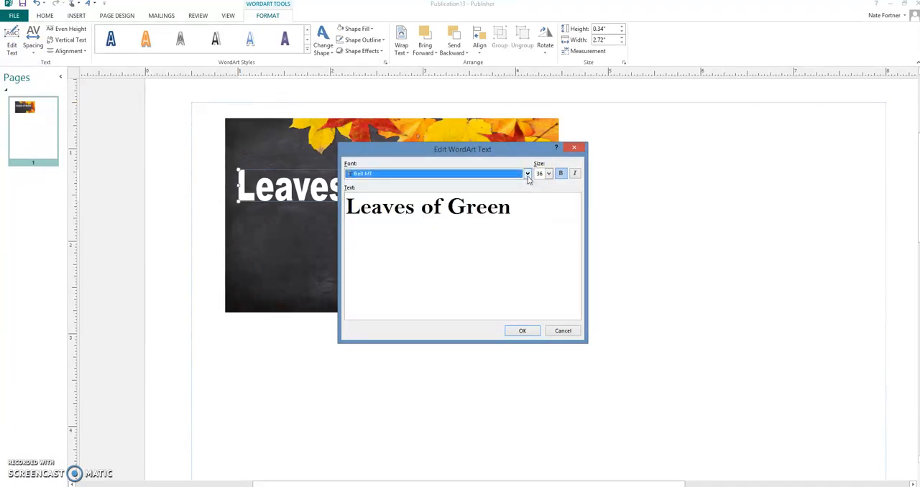
{"action": "left_click", "coordinate": [523, 329]}
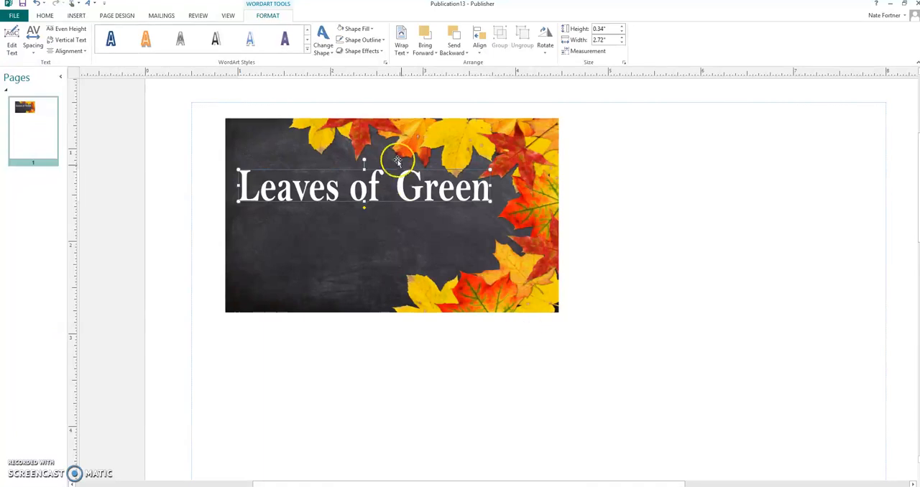
Shrink the "Leaves of Green" WordArt to about 0.25" high and 2.45" wide
{"action": "left_click_drag", "start_coordinate": [365, 201], "coordinate": [363, 193]}
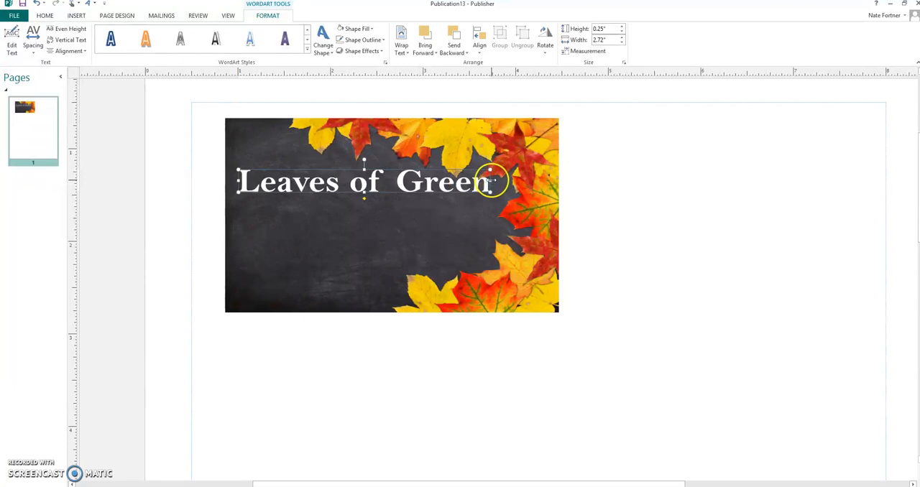
{"action": "left_click_drag", "start_coordinate": [492, 182], "coordinate": [468, 182]}
{"action": "left_click", "coordinate": [647, 219]}
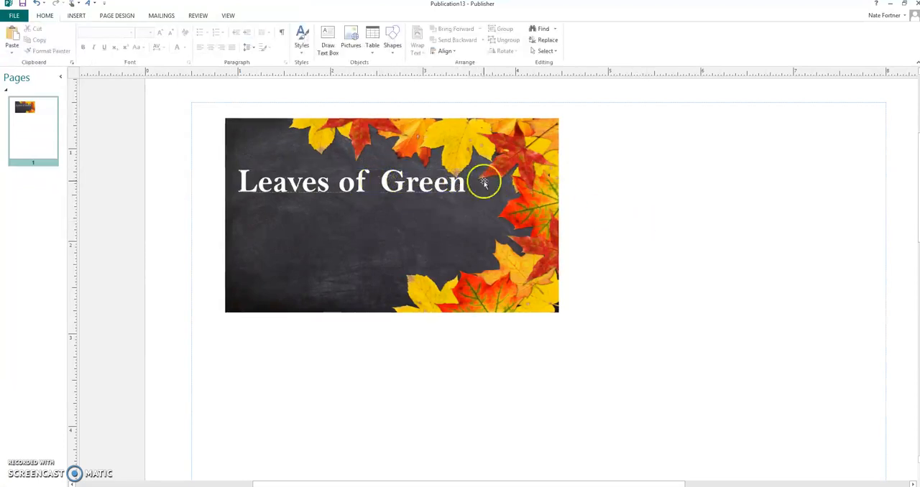
Add a black glow with a size of 10 pt to the "Leaves of Green" WordArt
{"action": "left_click", "coordinate": [413, 185]}
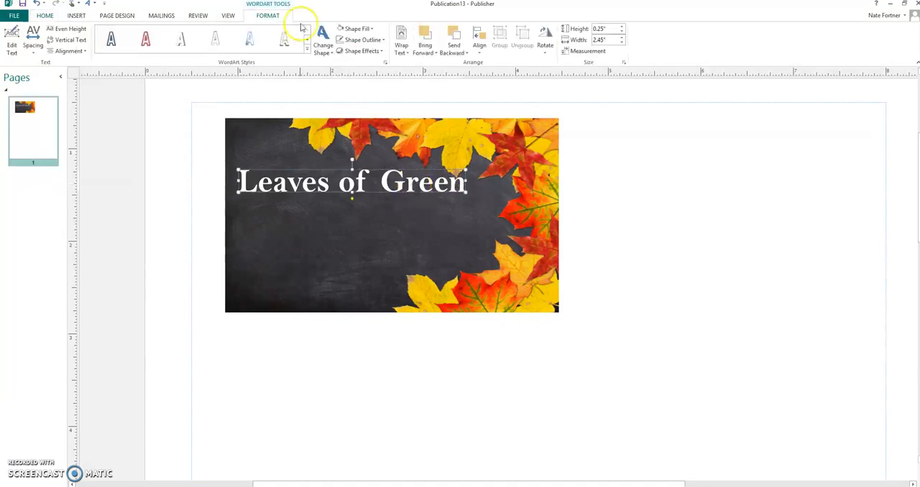
{"action": "left_click", "coordinate": [372, 52]}
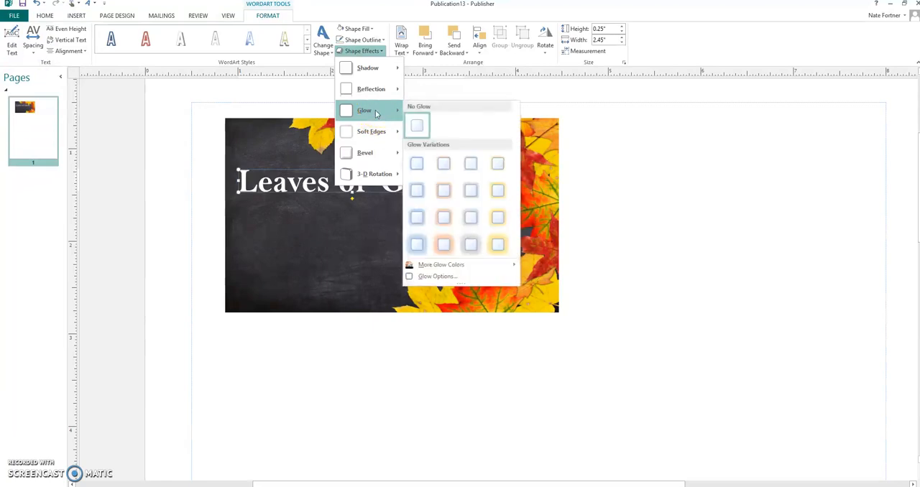
{"action": "left_click", "coordinate": [440, 273]}
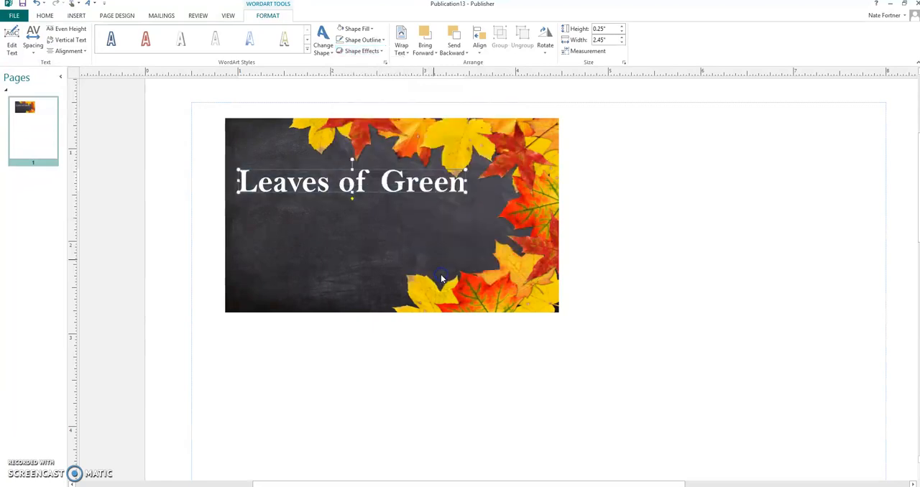
{"action": "left_click", "coordinate": [514, 246]}
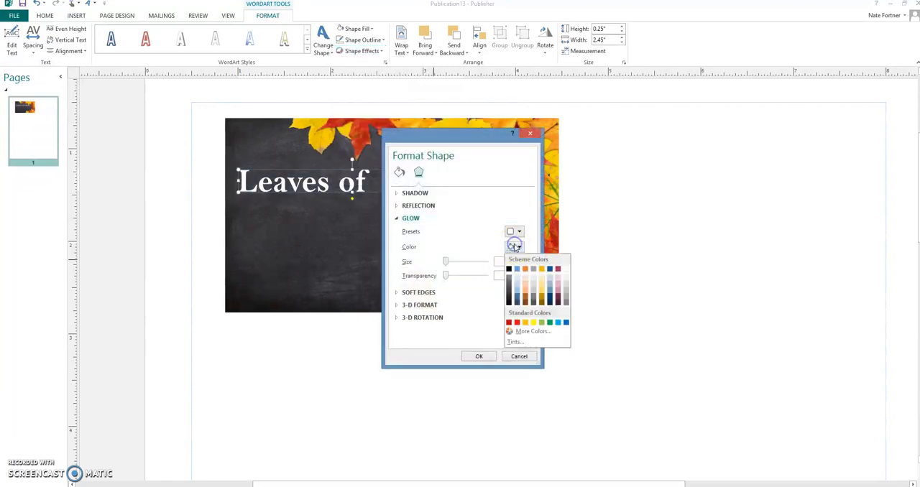
{"action": "left_click", "coordinate": [508, 269]}
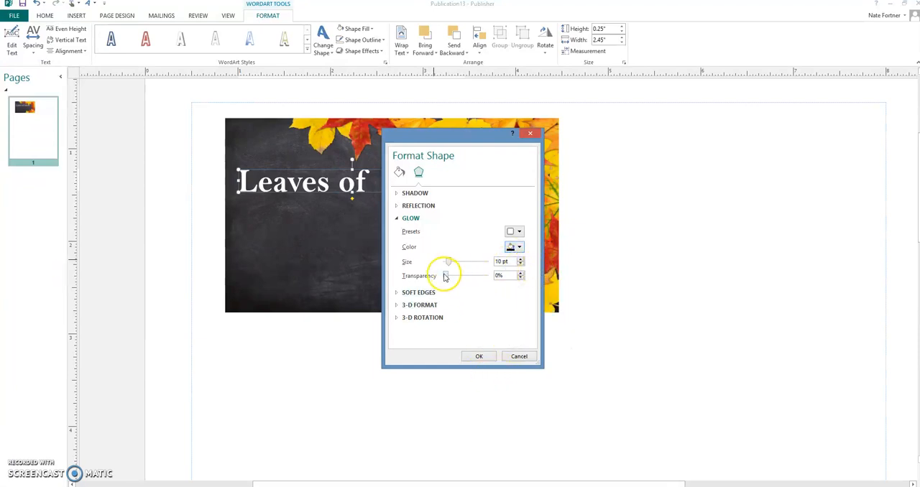
{"action": "left_click", "coordinate": [478, 357]}
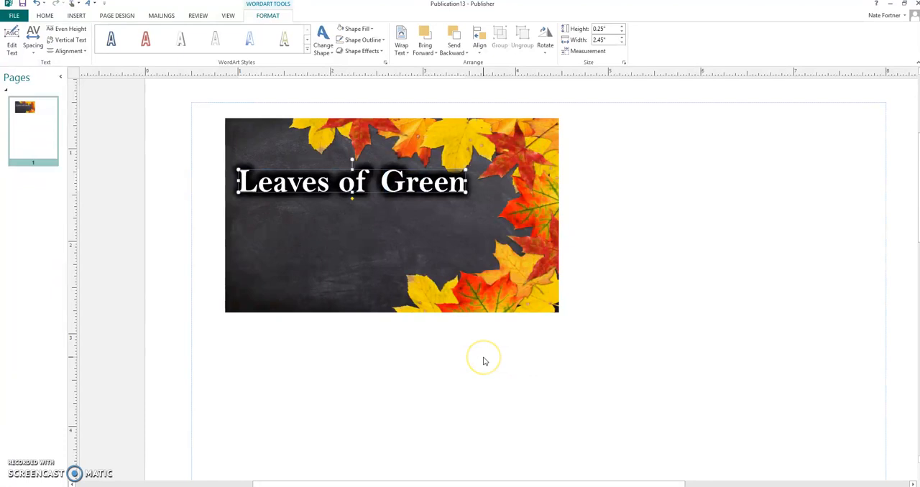
{"action": "left_click", "coordinate": [409, 314]}
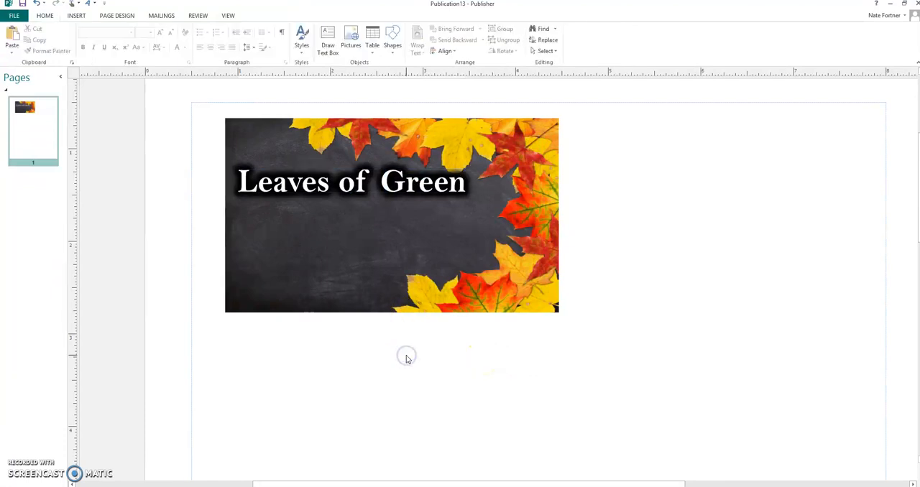
Reduce the glow size of the "Leaves of Green" WordArt to 7 pt
{"action": "left_click", "coordinate": [380, 182]}
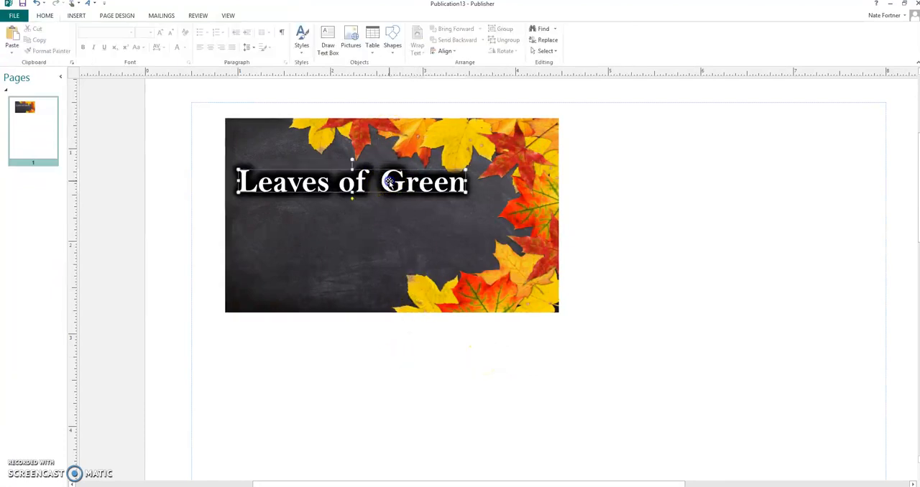
{"action": "left_click", "coordinate": [362, 51]}
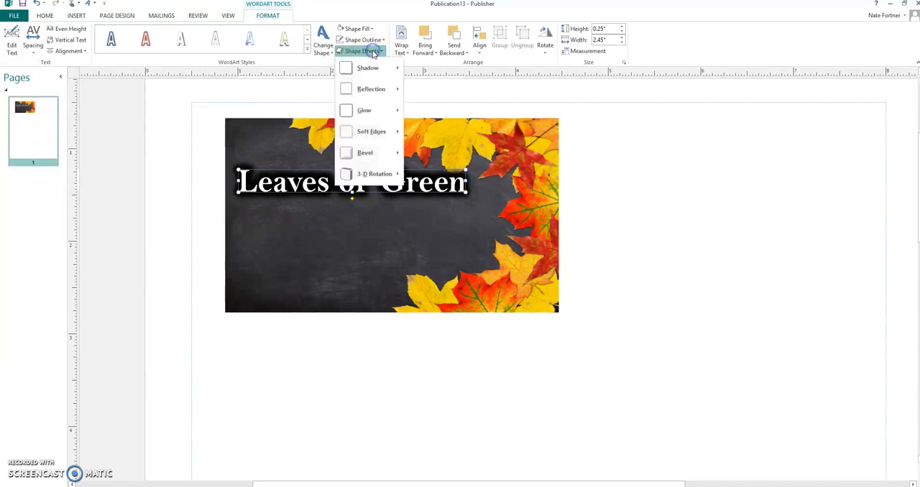
{"action": "mouse_move", "coordinate": [379, 113]}
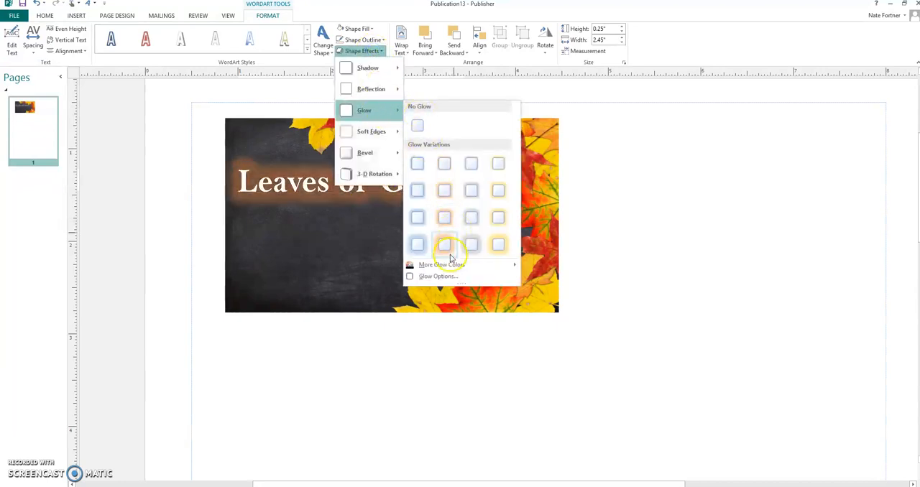
{"action": "left_click", "coordinate": [437, 276]}
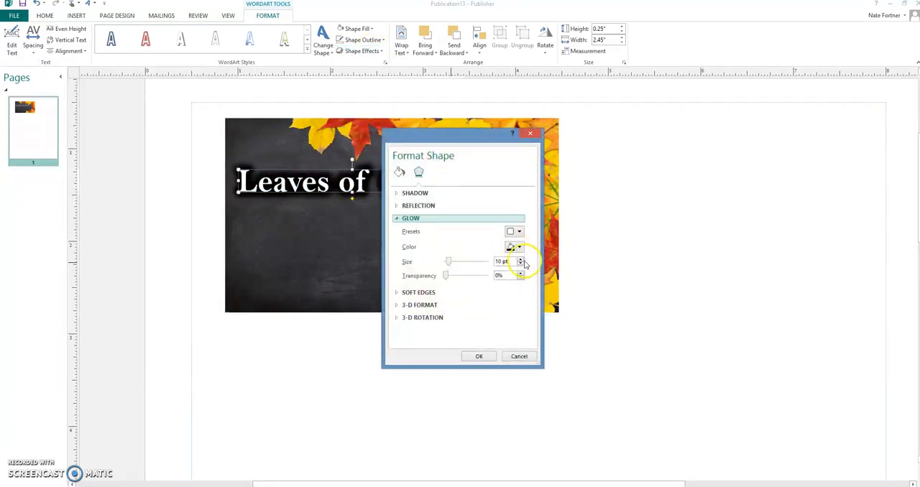
{"action": "left_click", "coordinate": [521, 266]}
{"action": "left_click", "coordinate": [520, 265]}
{"action": "left_click", "coordinate": [479, 357]}
{"action": "left_click", "coordinate": [587, 352]}
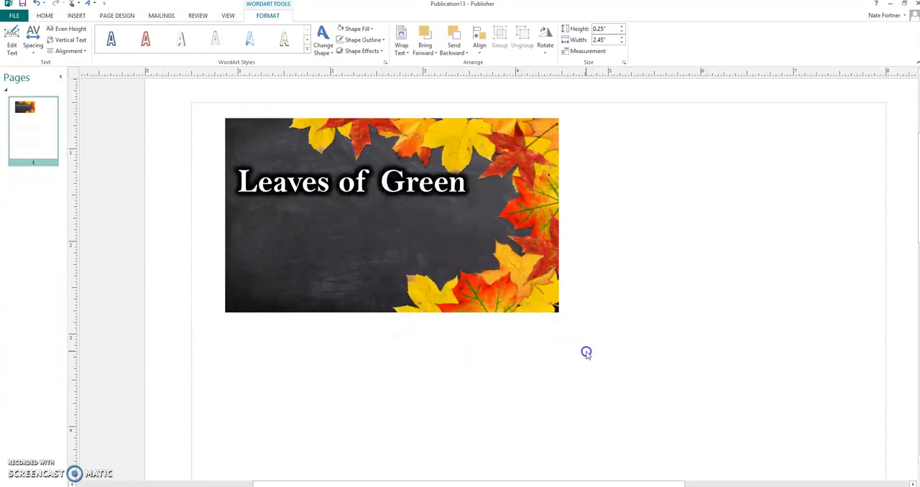
Set the glow size of the "Leaves of Green" WordArt to 6 pt
{"action": "left_click", "coordinate": [415, 172]}
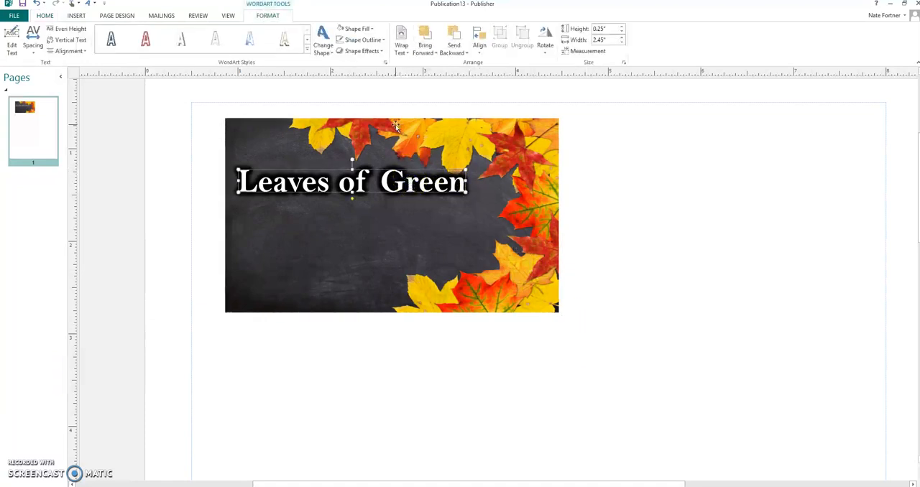
{"action": "left_click", "coordinate": [361, 51]}
{"action": "mouse_move", "coordinate": [366, 109]}
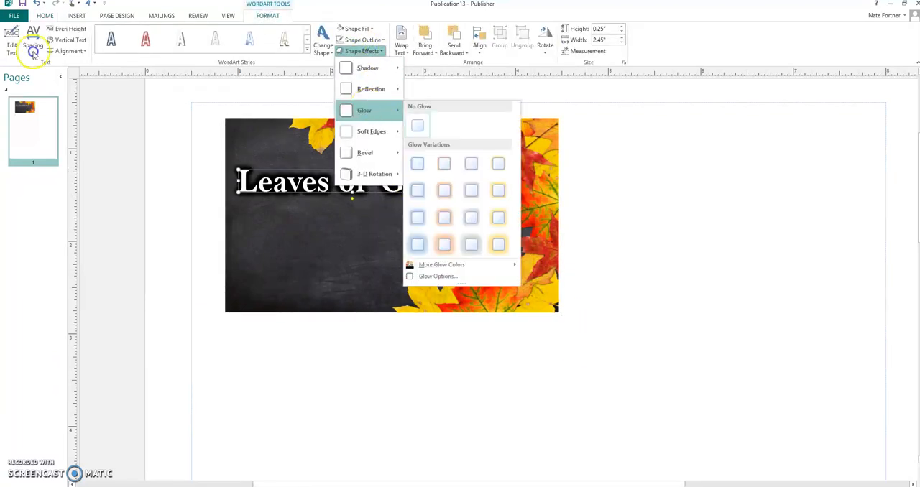
{"action": "left_click", "coordinate": [450, 279]}
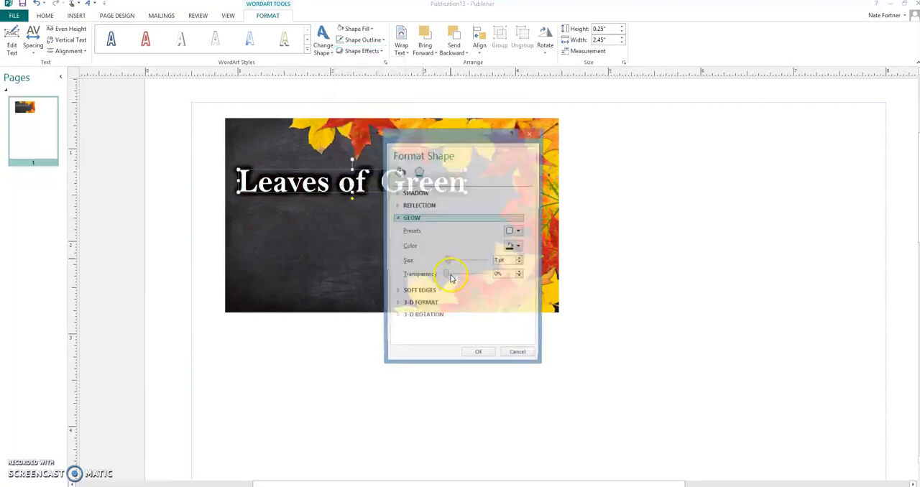
{"action": "left_click", "coordinate": [520, 264]}
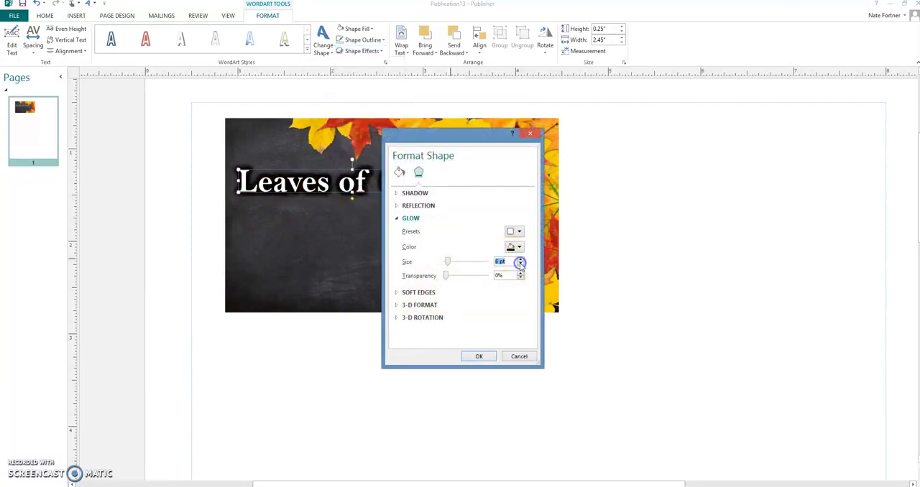
{"action": "left_click", "coordinate": [478, 356]}
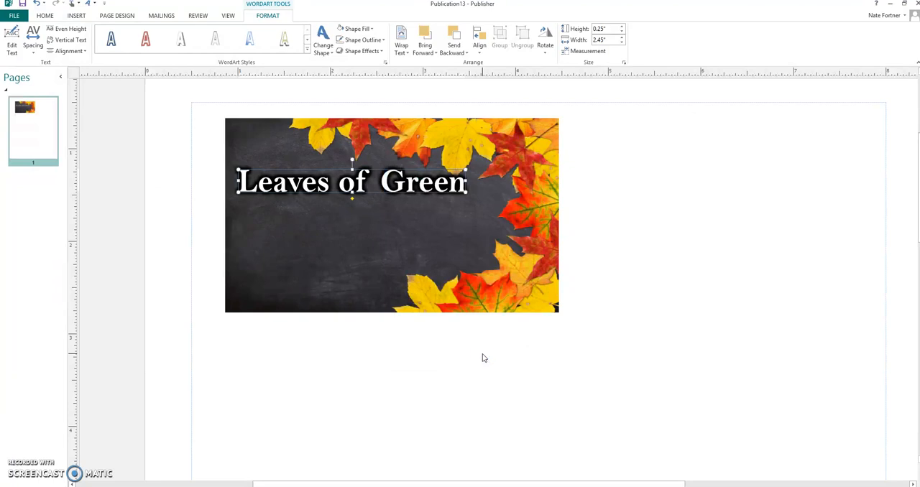
{"action": "left_click", "coordinate": [533, 367]}
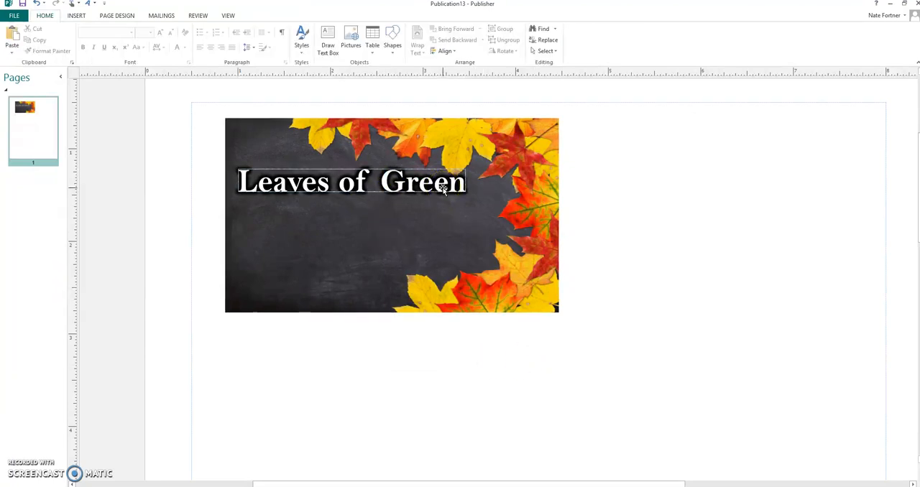
{"action": "left_click", "coordinate": [464, 185]}
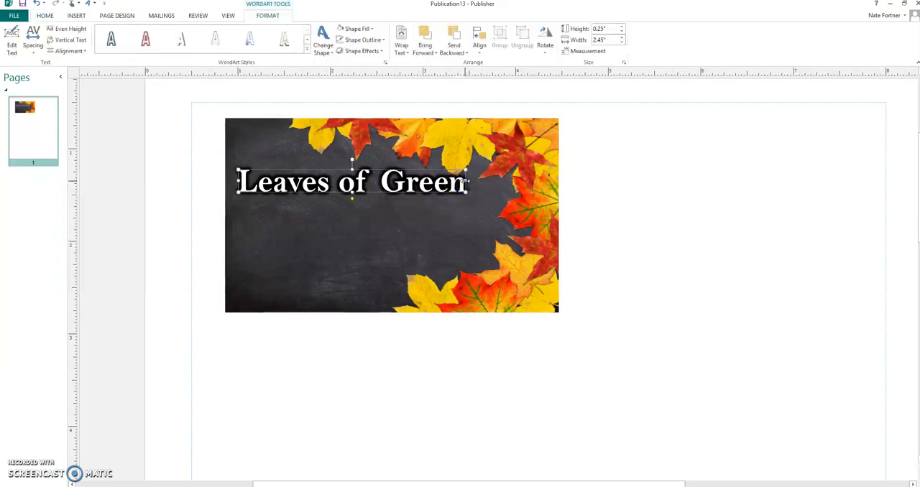
{"action": "left_click", "coordinate": [611, 201]}
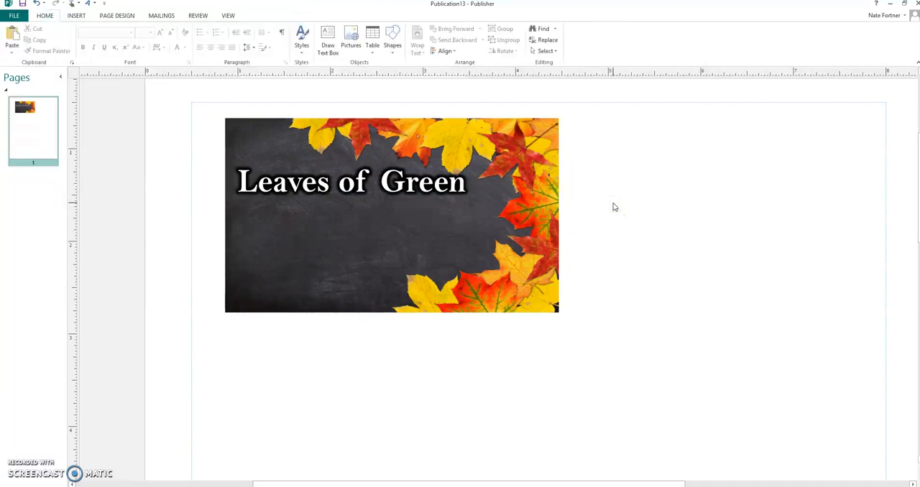
Draw a text box on the card below the "Leaves of Green" WordArt and enter the contact's name and phone number on separate lines
{"action": "left_click", "coordinate": [329, 33]}
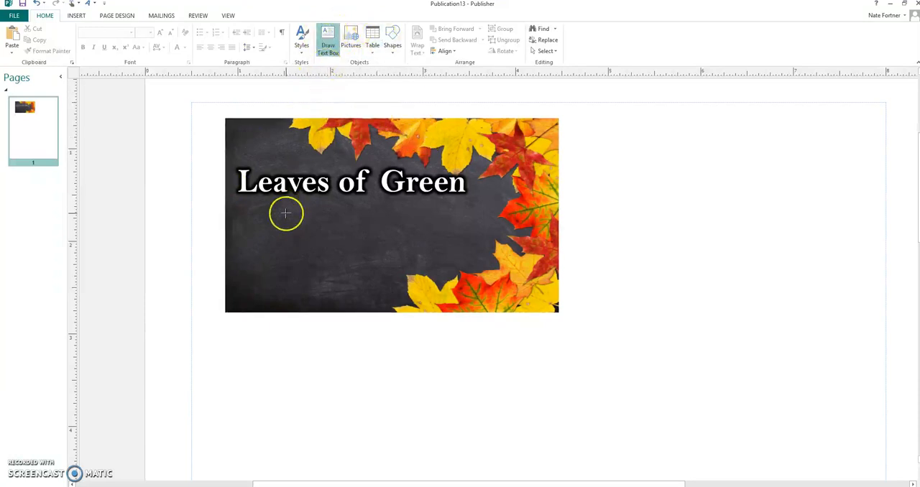
{"action": "mouse_move", "coordinate": [238, 201]}
{"action": "left_mouse_down"}
{"action": "mouse_move", "coordinate": [360, 239]}
{"action": "mouse_move", "coordinate": [368, 302]}
{"action": "left_mouse_up"}
{"action": "left_click", "coordinate": [291, 243]}
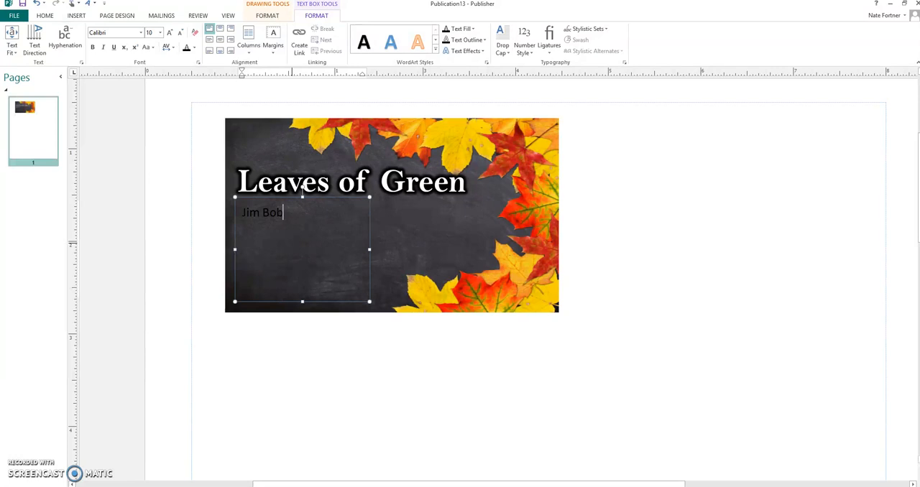
{"action": "left_click", "coordinate": [281, 252]}
{"action": "left_click", "coordinate": [290, 269]}
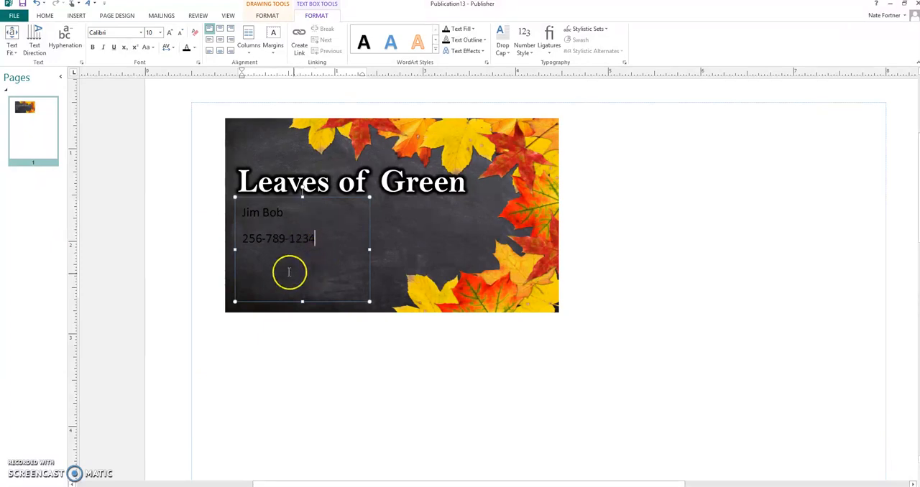
Close the paragraph gap between the contact's name and the phone number so the two lines sit closer together
{"action": "left_click", "coordinate": [243, 239]}
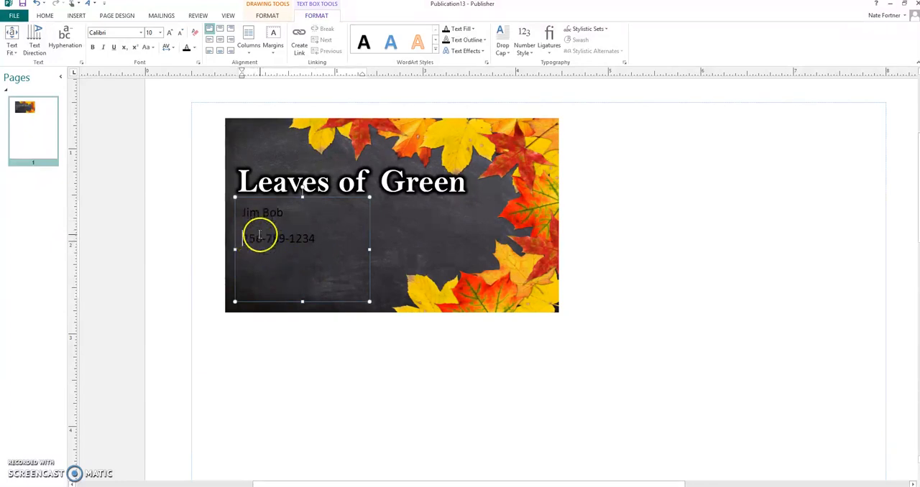
{"action": "left_click", "coordinate": [242, 239]}
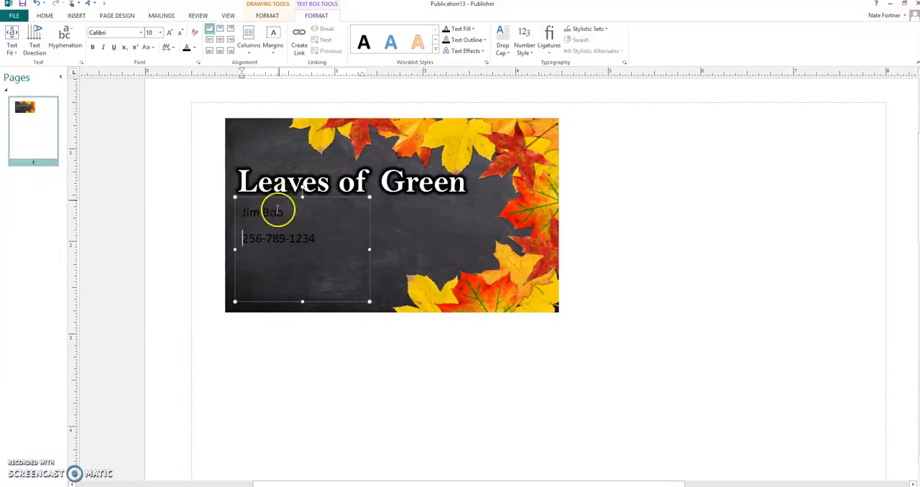
{"action": "key", "text": "BackSpace"}
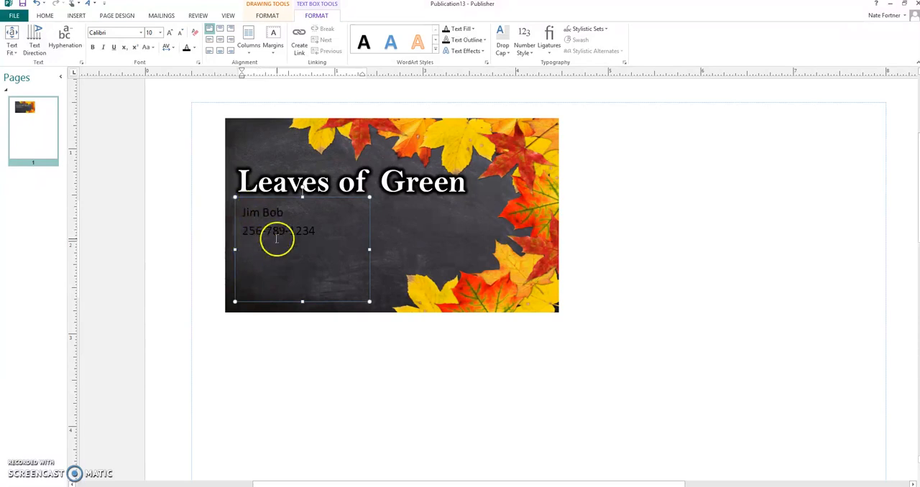
Change the font color of the name and phone number lines to white
{"action": "left_click_drag", "start_coordinate": [316, 231], "coordinate": [251, 213]}
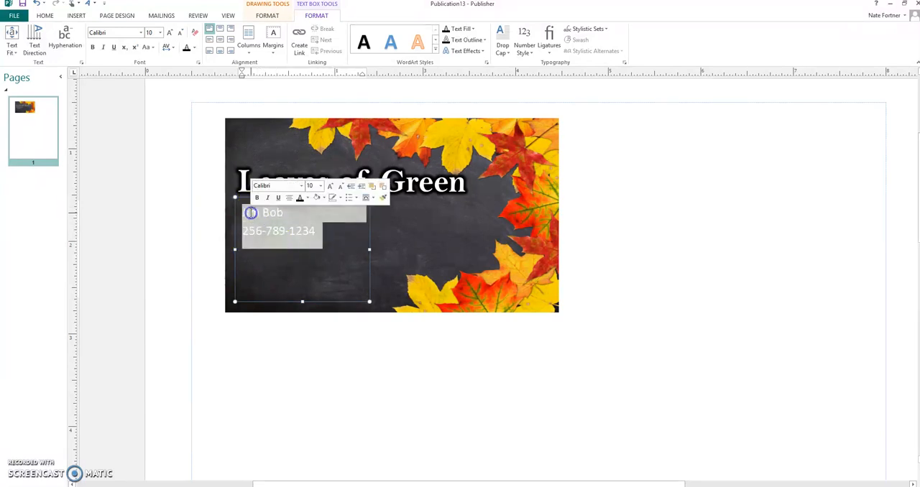
{"action": "left_click", "coordinate": [306, 198]}
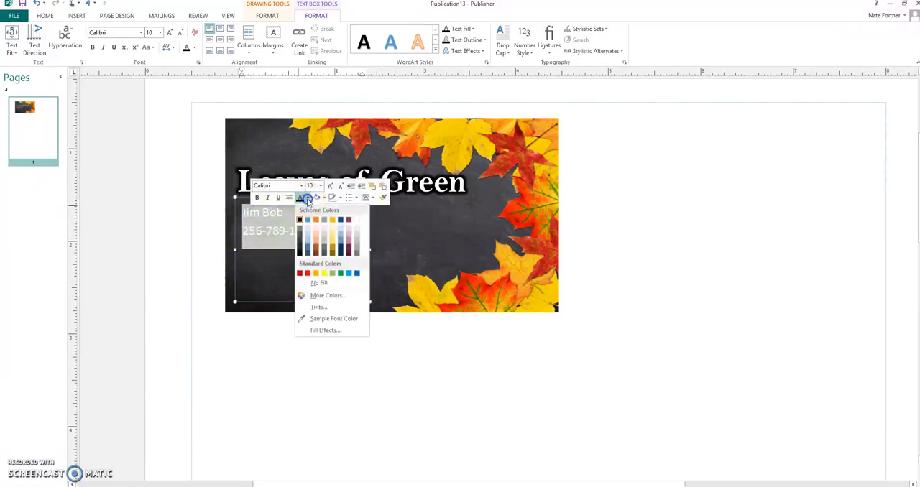
{"action": "left_click", "coordinate": [355, 219]}
{"action": "left_click", "coordinate": [346, 357]}
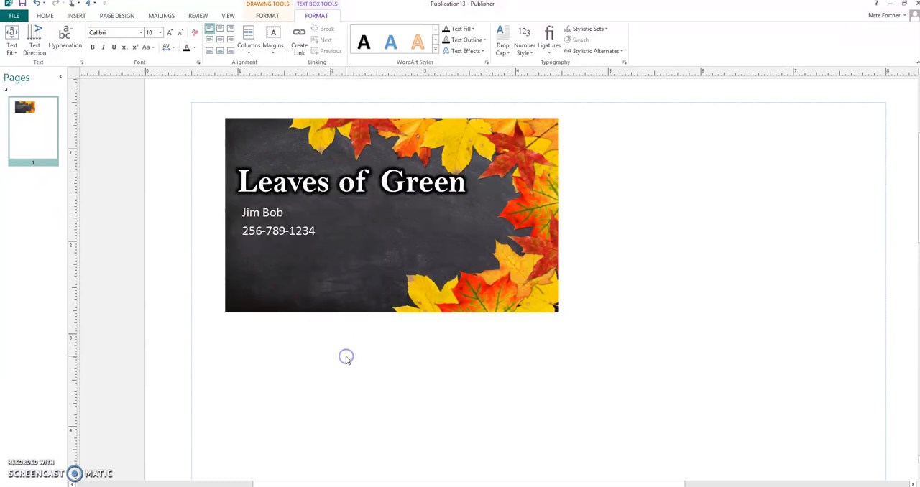
Make the name and phone number lines in the text box bold
{"action": "left_click", "coordinate": [325, 227]}
{"action": "left_click_drag", "start_coordinate": [323, 230], "coordinate": [244, 204]}
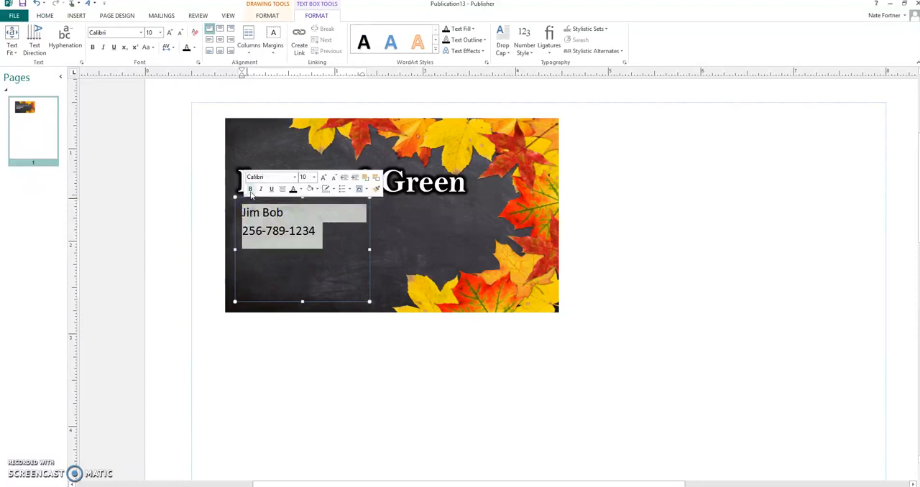
{"action": "left_click", "coordinate": [250, 189]}
{"action": "left_click", "coordinate": [308, 390]}
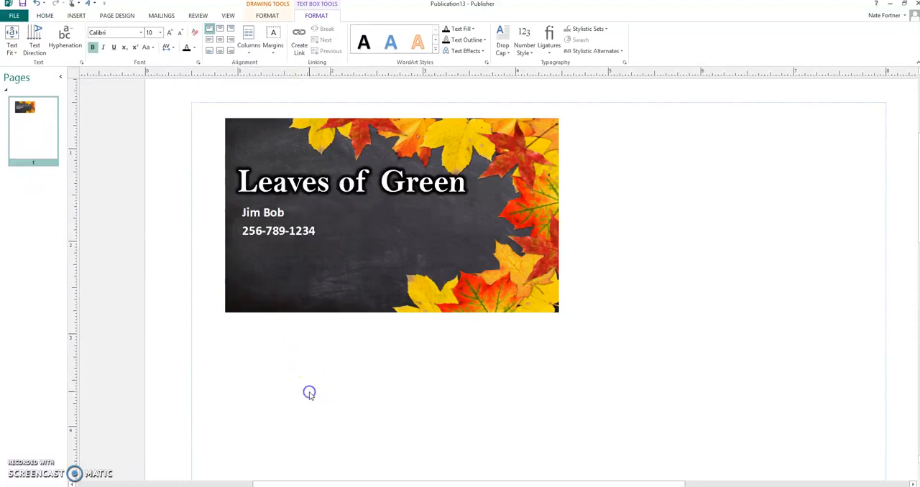
Add the contact's e-mail address below the phone number and widen the text box so the address fits on one line
{"action": "left_click", "coordinate": [333, 234]}
{"action": "key", "text": "Return"}
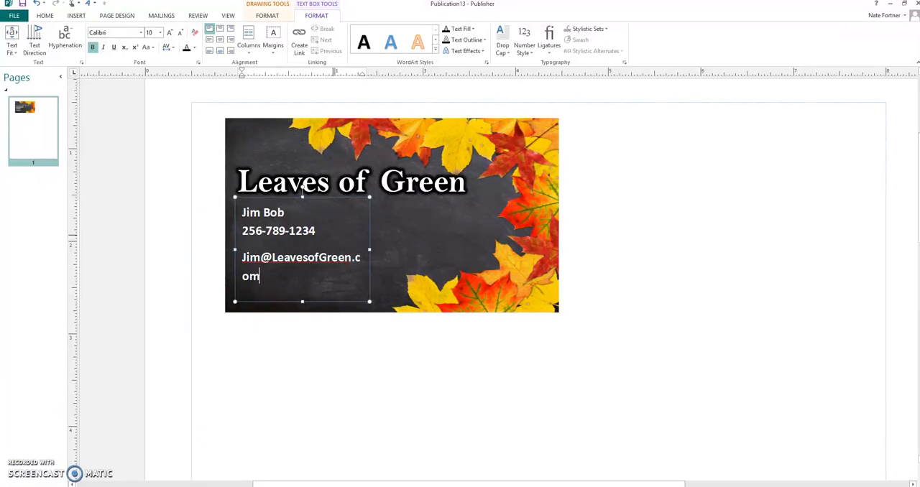
{"action": "left_click", "coordinate": [370, 249]}
{"action": "left_click_drag", "start_coordinate": [372, 249], "coordinate": [385, 250]}
{"action": "left_click", "coordinate": [338, 263]}
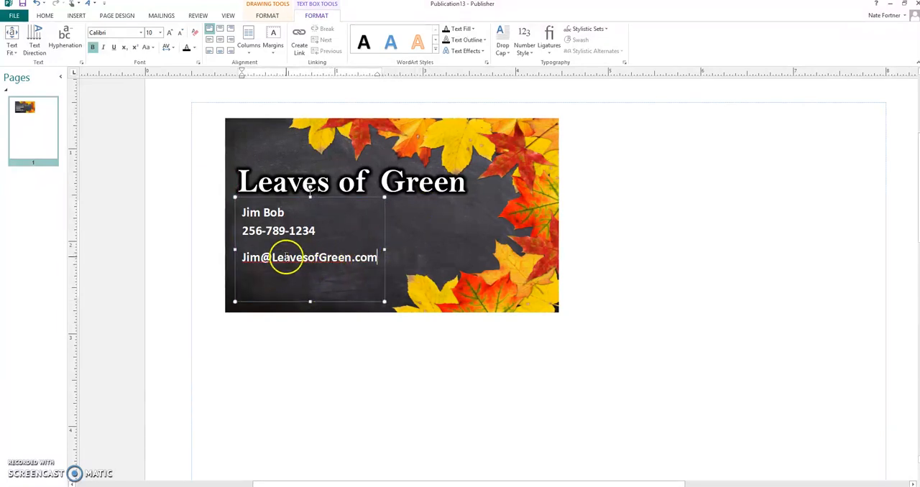
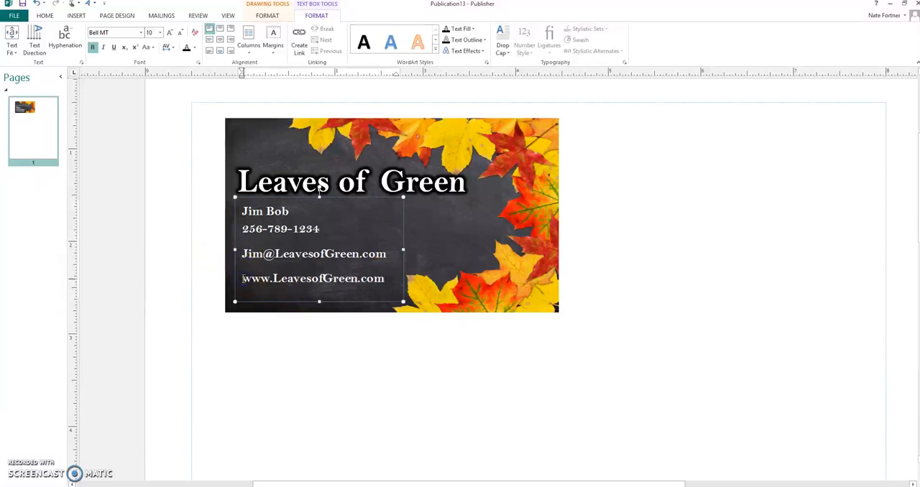
Close the paragraph gap between the e-mail address and the website line while keeping them on separate lines
{"action": "key", "text": "BackSpace"}
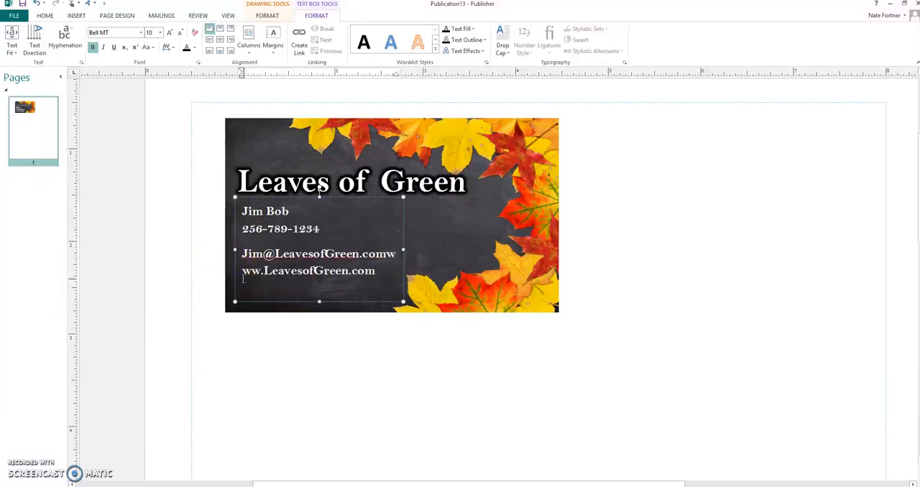
{"action": "key", "text": "Return"}
{"action": "left_click", "coordinate": [333, 390]}
{"action": "left_click", "coordinate": [354, 327]}
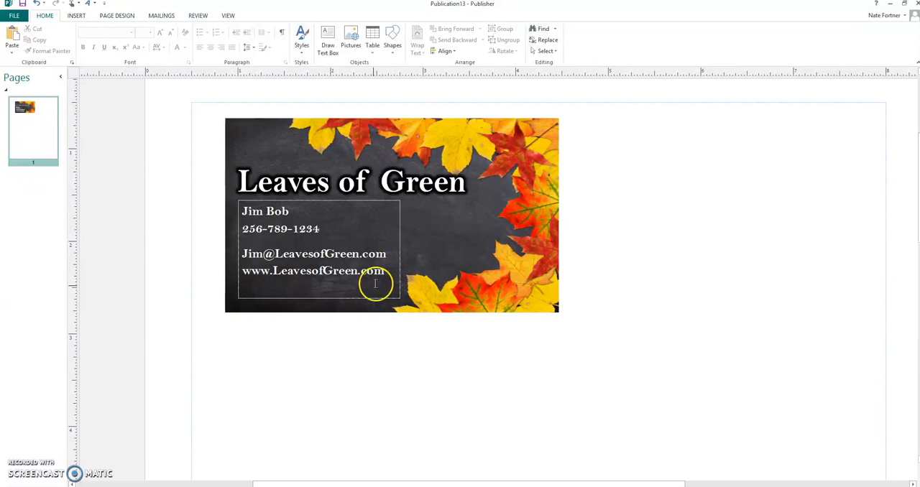
Stretch the contact details text box across the full width of the business card
{"action": "left_click", "coordinate": [356, 299]}
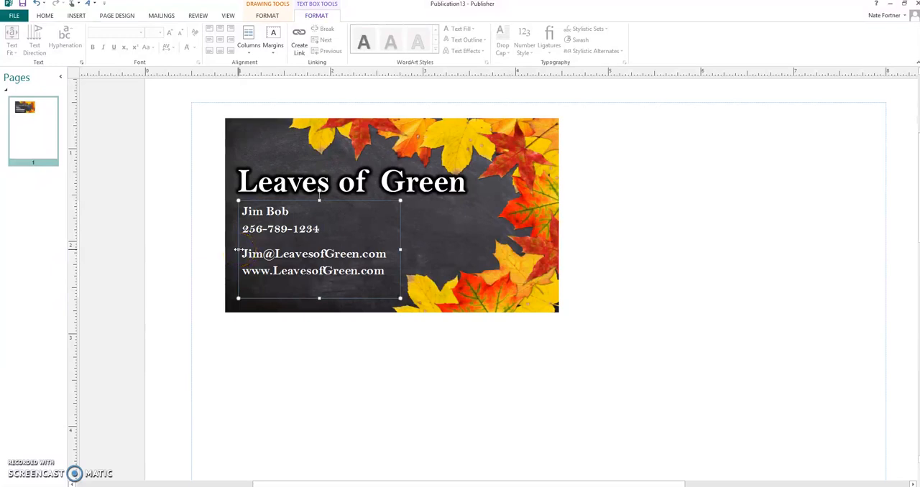
{"action": "left_click_drag", "start_coordinate": [238, 249], "coordinate": [225, 250]}
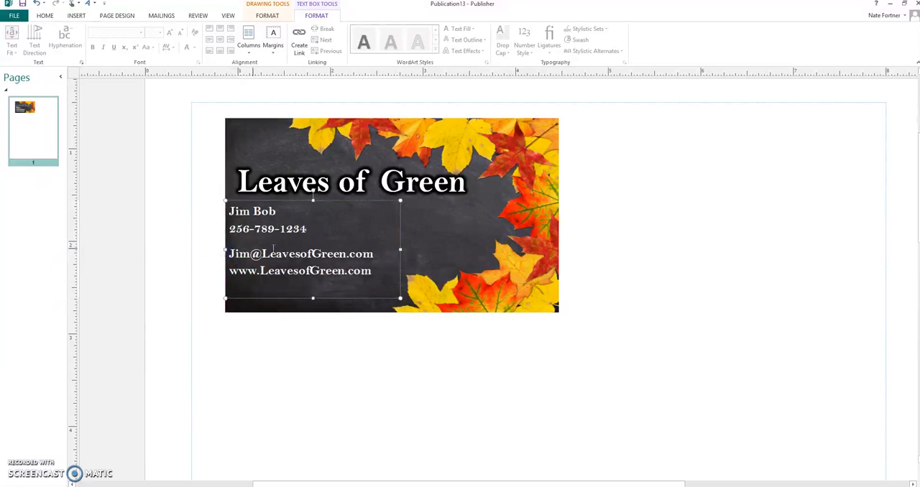
{"action": "left_click_drag", "start_coordinate": [400, 250], "coordinate": [560, 250]}
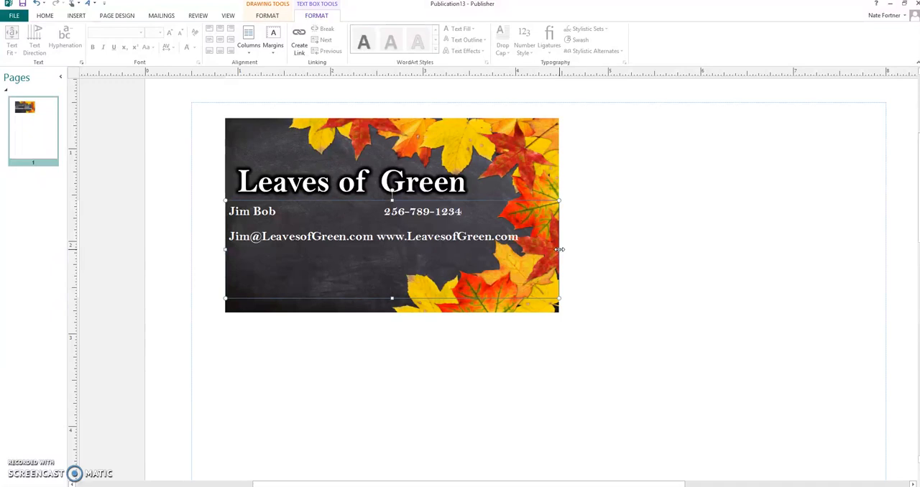
Put the phone number and website back on their own lines and center all four contact lines
{"action": "left_click", "coordinate": [45, 16]}
{"action": "left_click", "coordinate": [210, 47]}
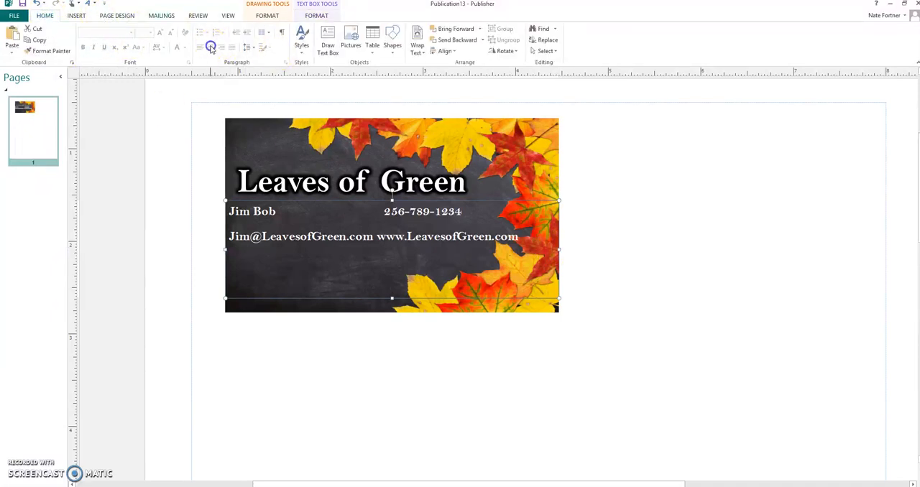
{"action": "left_click", "coordinate": [197, 140]}
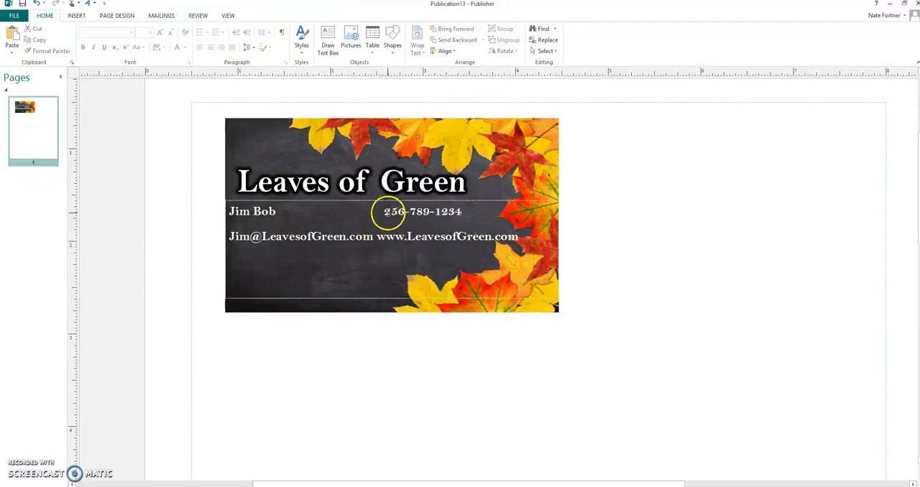
{"action": "left_click", "coordinate": [385, 212]}
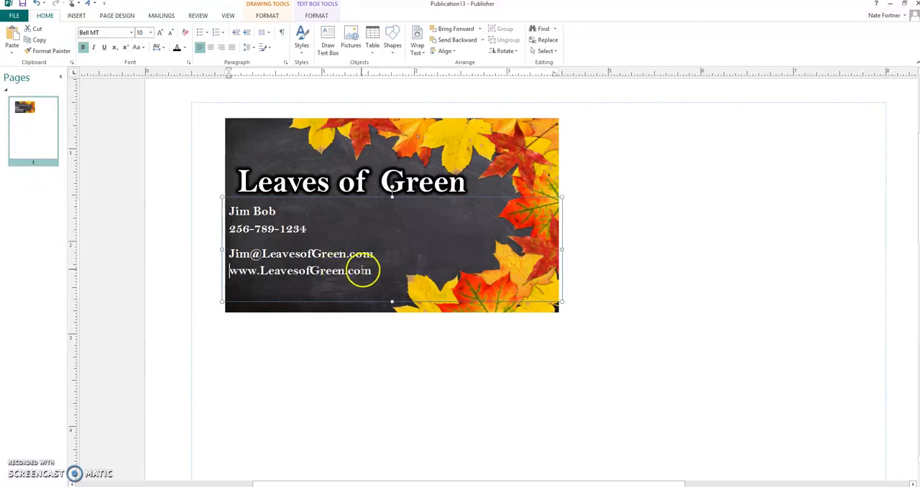
{"action": "left_click_drag", "start_coordinate": [369, 271], "coordinate": [224, 214]}
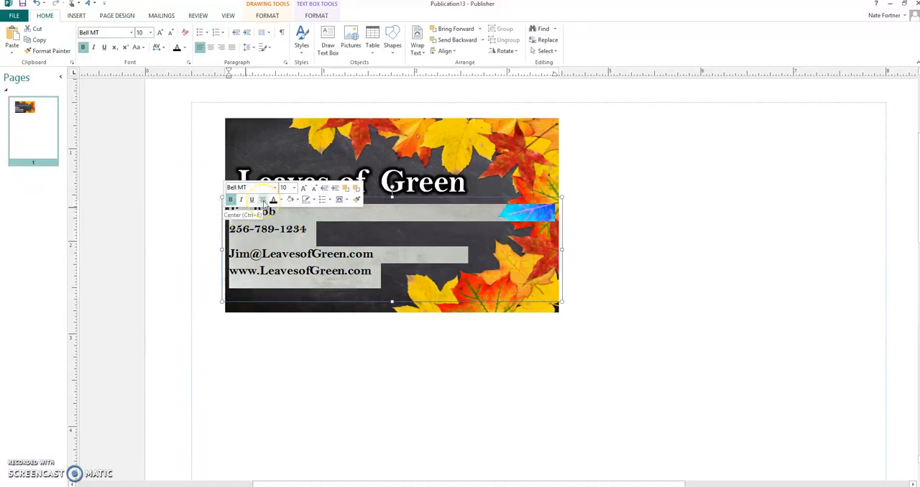
{"action": "left_click", "coordinate": [263, 200]}
{"action": "left_click", "coordinate": [755, 353]}
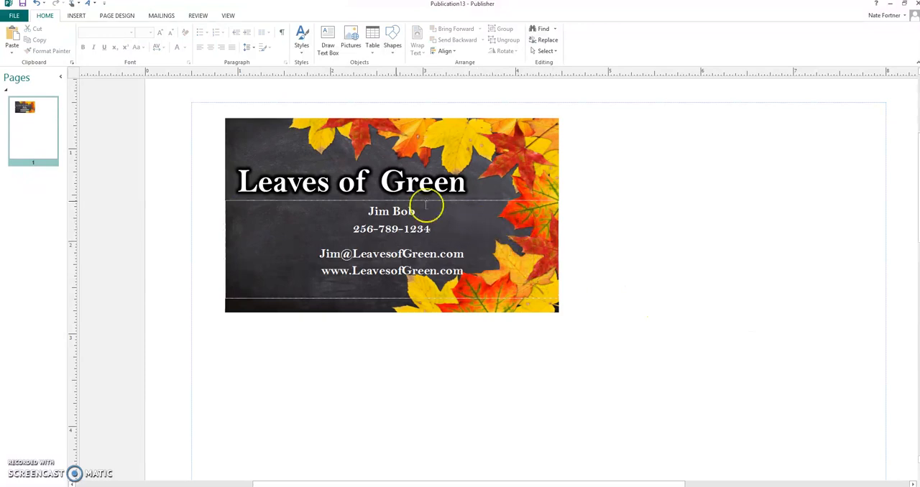
Center the "Leaves of Green" WordArt horizontally on the card and raise it closer to the card's top edge
{"action": "left_click_drag", "start_coordinate": [267, 176], "coordinate": [308, 179]}
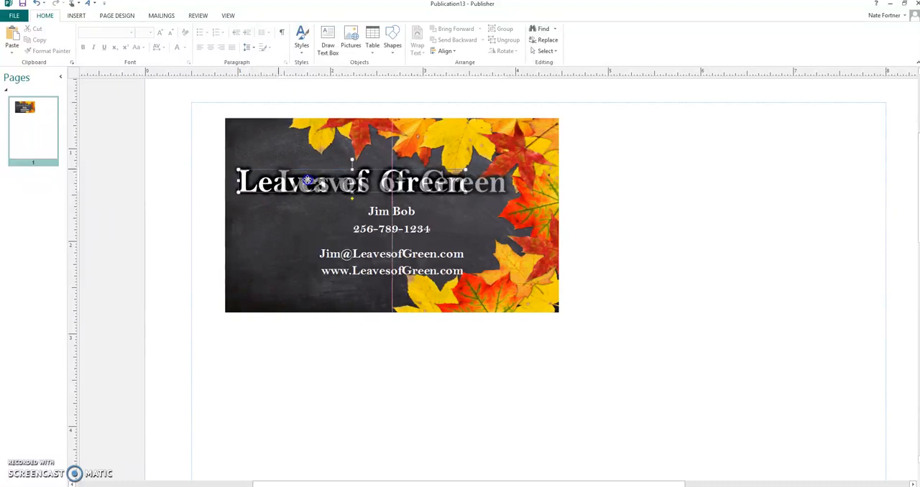
{"action": "left_click_drag", "start_coordinate": [308, 180], "coordinate": [307, 181]}
{"action": "left_click", "coordinate": [713, 309]}
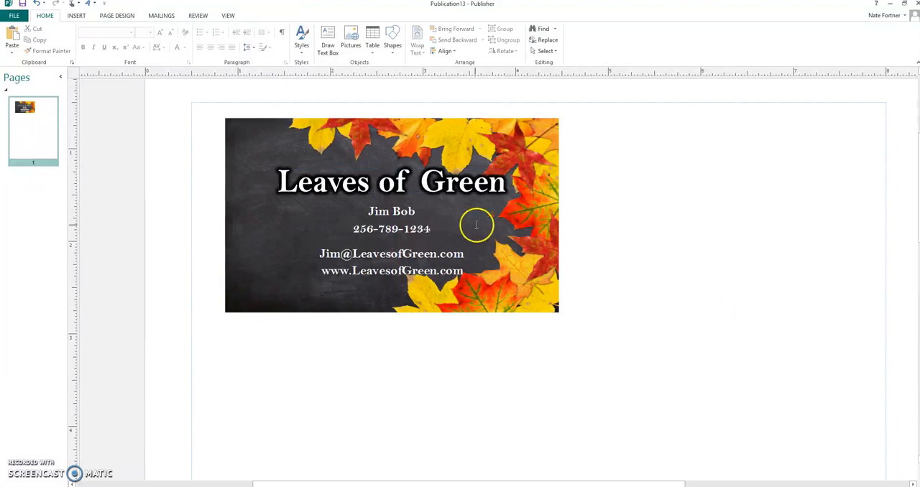
{"action": "left_click", "coordinate": [429, 178]}
{"action": "left_click_drag", "start_coordinate": [428, 179], "coordinate": [427, 160]}
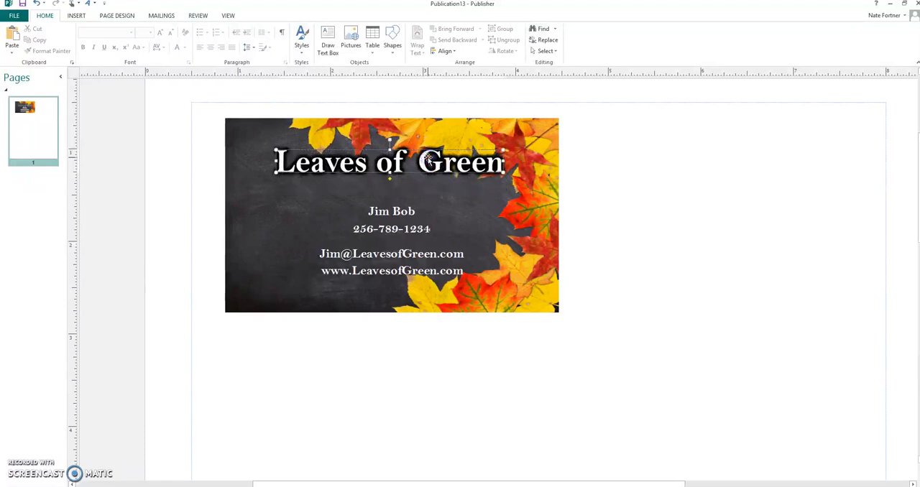
Move the contact details text box up so it sits just below the "Leaves of Green" WordArt
{"action": "left_click", "coordinate": [404, 196]}
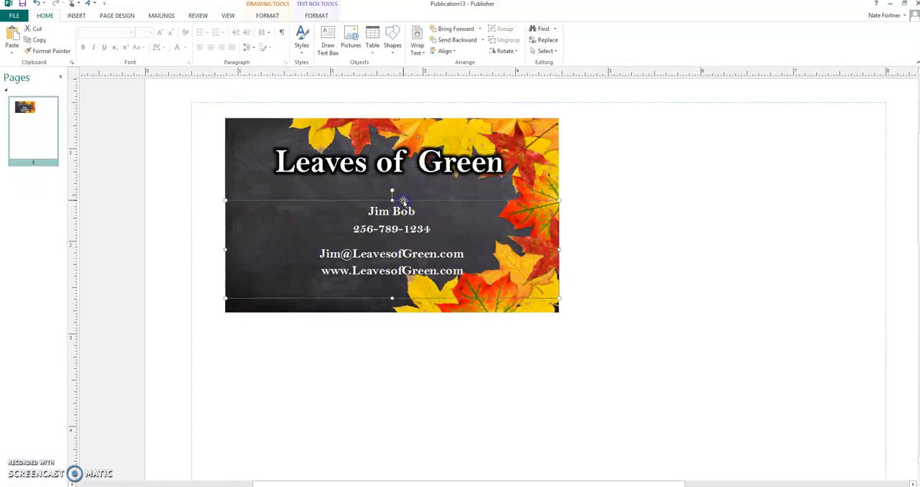
{"action": "key", "text": "Up"}
{"action": "key", "text": "Up"}
{"action": "key", "text": "Up"}
{"action": "key", "text": "Up"}
{"action": "key", "text": "Up"}
{"action": "key", "text": "Up"}
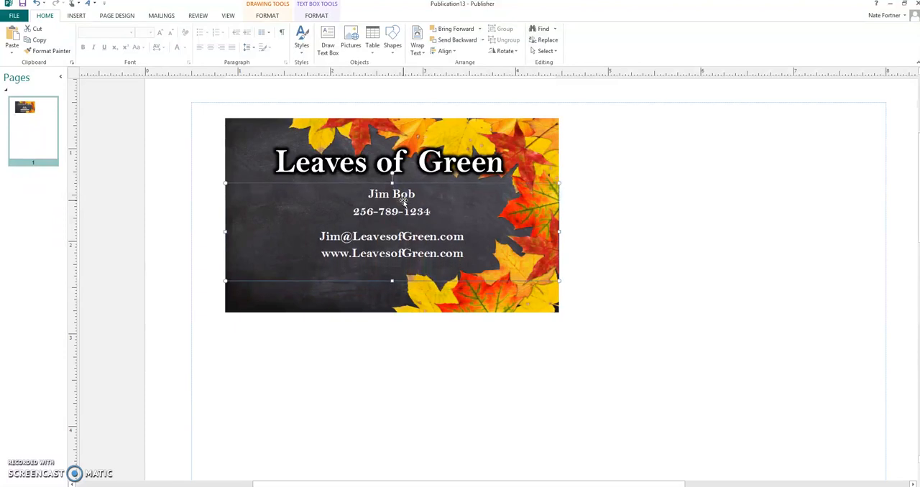
Set the text outline of all four contact lines to No Outline
{"action": "left_click_drag", "start_coordinate": [463, 253], "coordinate": [376, 189]}
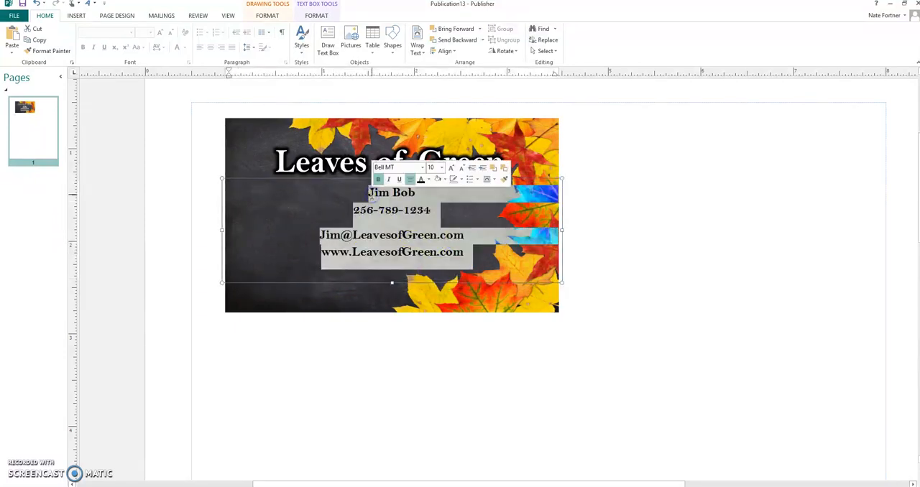
{"action": "left_click", "coordinate": [309, 15]}
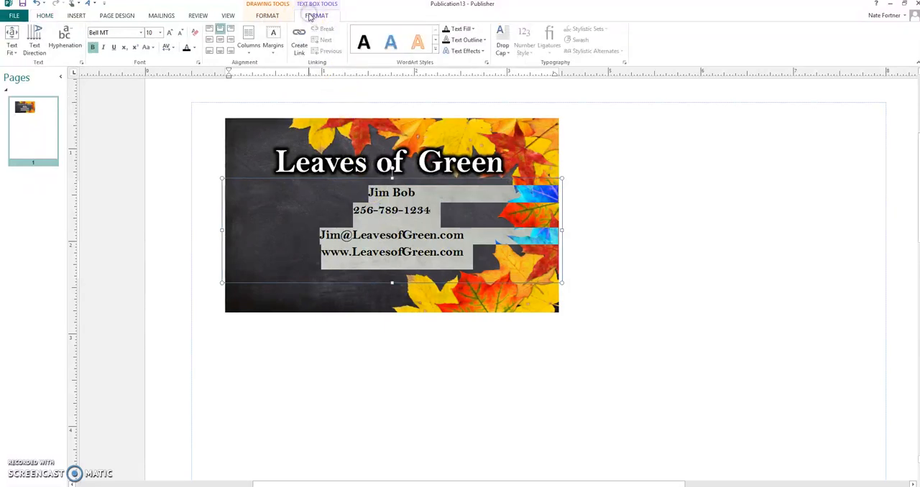
{"action": "left_click", "coordinate": [466, 51]}
{"action": "left_click", "coordinate": [467, 40]}
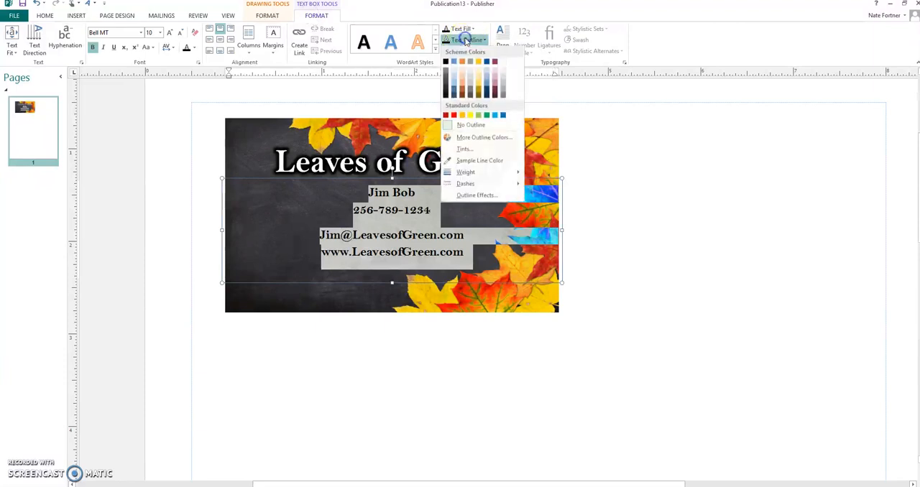
{"action": "left_click", "coordinate": [446, 127]}
{"action": "left_click", "coordinate": [696, 243]}
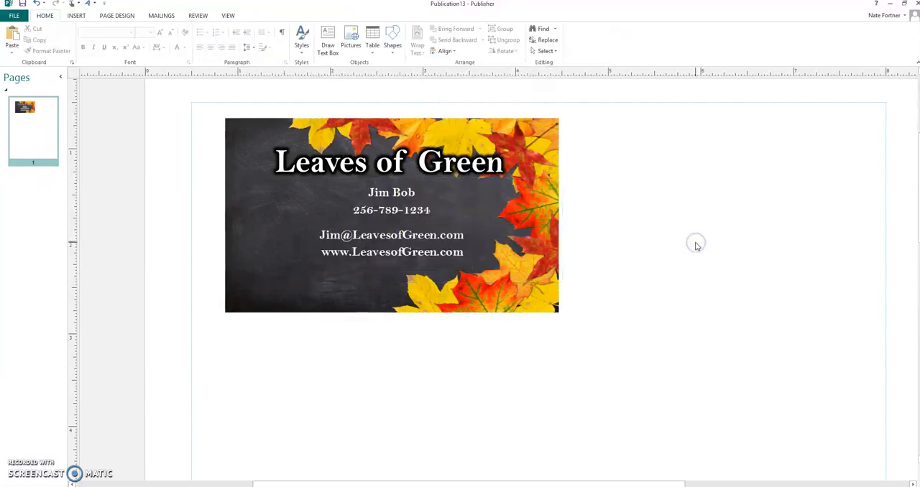
Add a green glow to all four contact lines with a size of 7 pt and 0% transparency
{"action": "left_click", "coordinate": [471, 259]}
{"action": "left_click_drag", "start_coordinate": [471, 259], "coordinate": [344, 194]}
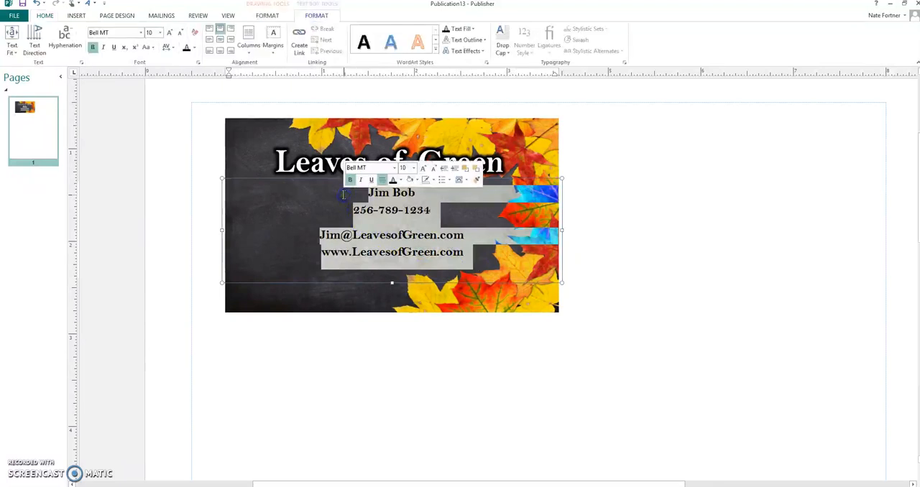
{"action": "left_click", "coordinate": [466, 51]}
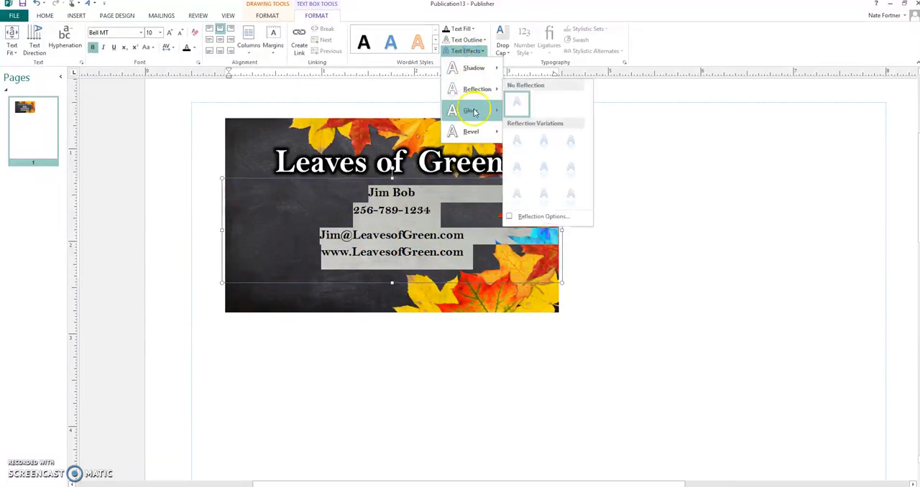
{"action": "mouse_move", "coordinate": [473, 110]}
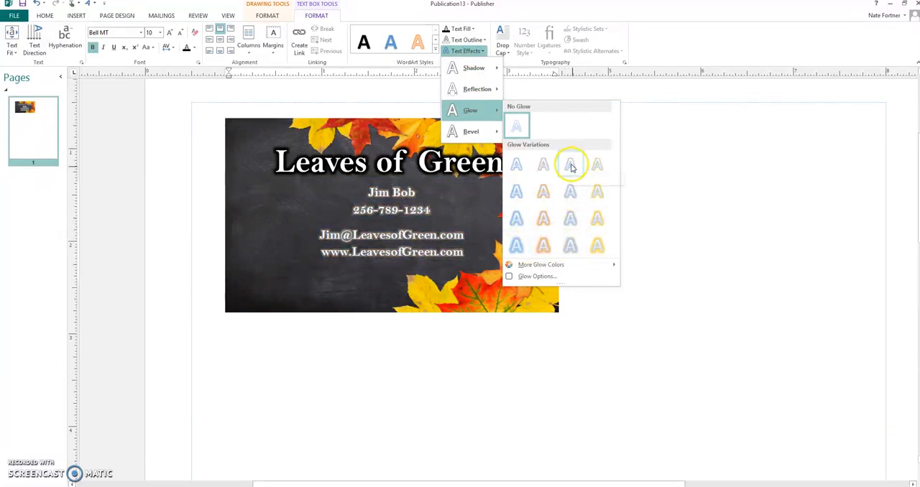
{"action": "left_click", "coordinate": [546, 275]}
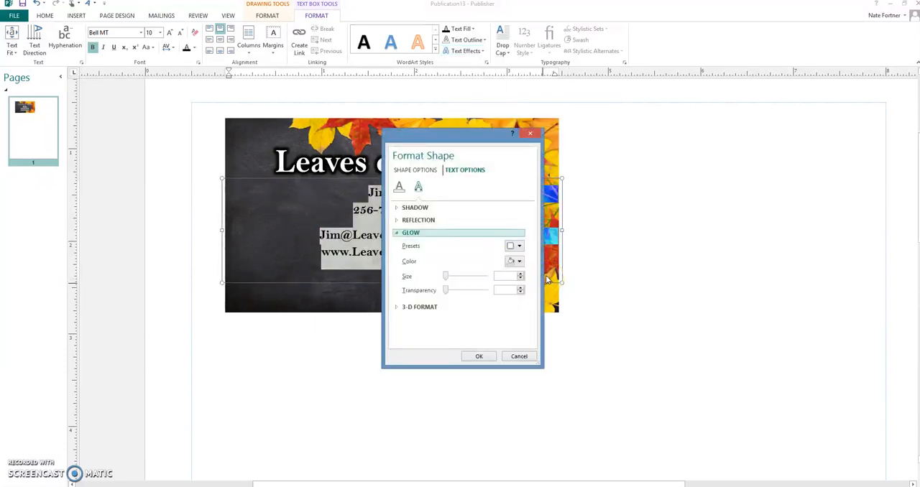
{"action": "left_click", "coordinate": [517, 262]}
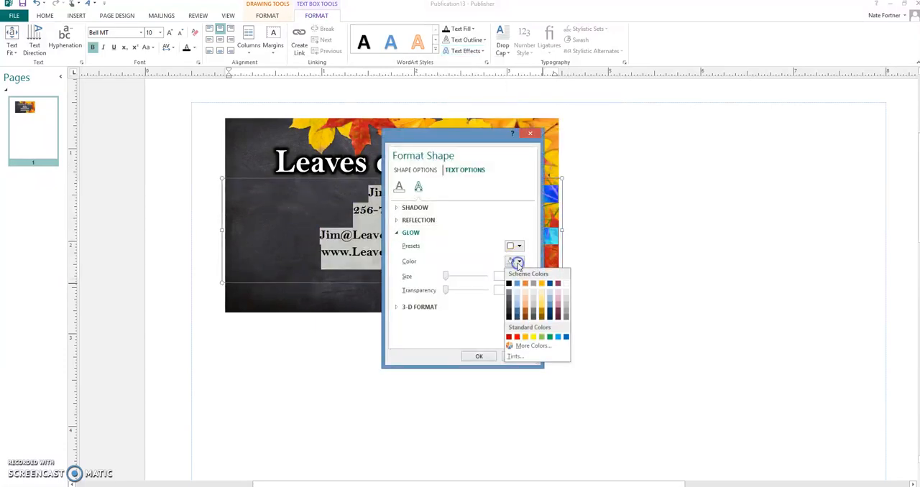
{"action": "left_click", "coordinate": [550, 338]}
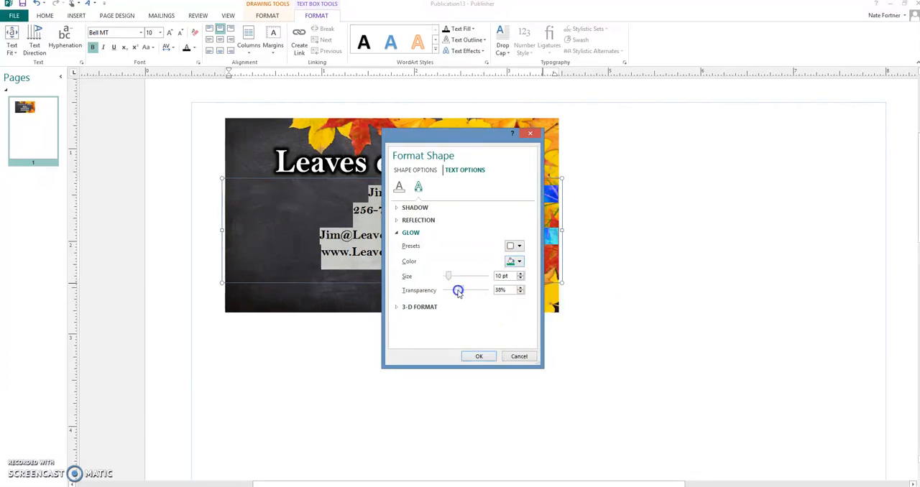
{"action": "left_click", "coordinate": [550, 270]}
{"action": "left_click", "coordinate": [480, 355]}
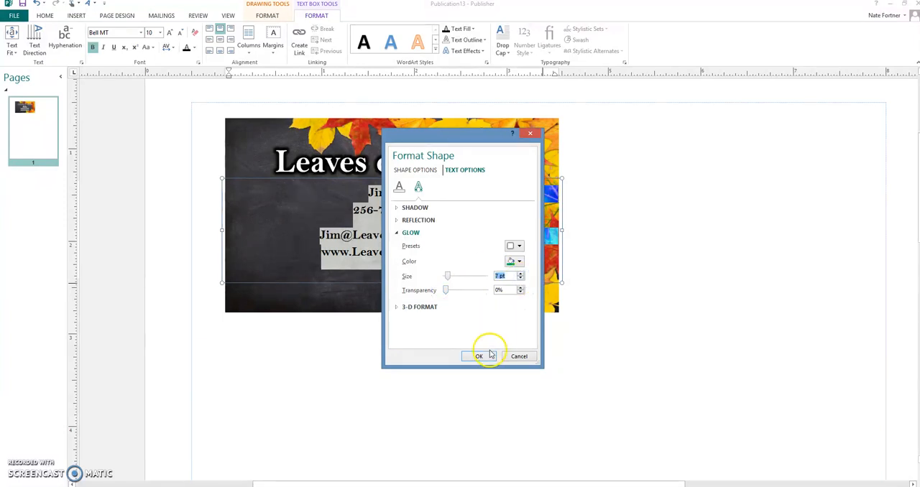
{"action": "left_click", "coordinate": [599, 354]}
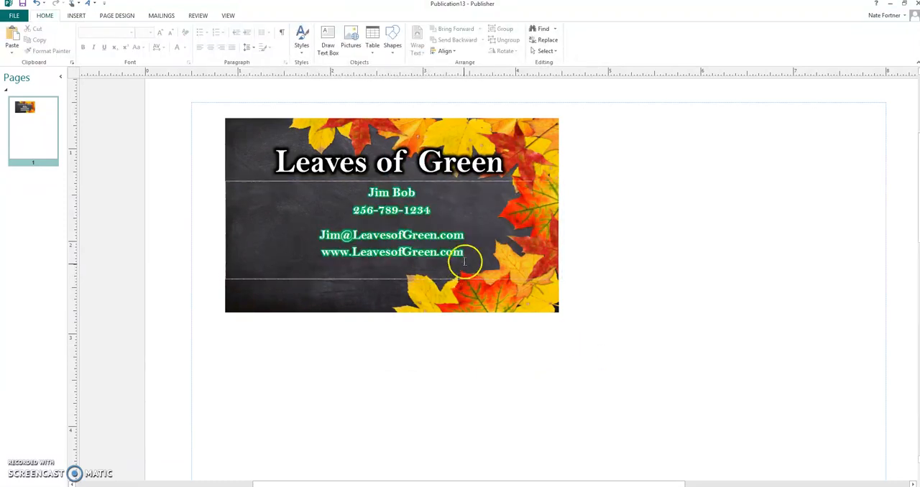
Reduce the glow size of the contact lines to 4 pt
{"action": "left_click_drag", "start_coordinate": [464, 253], "coordinate": [365, 196]}
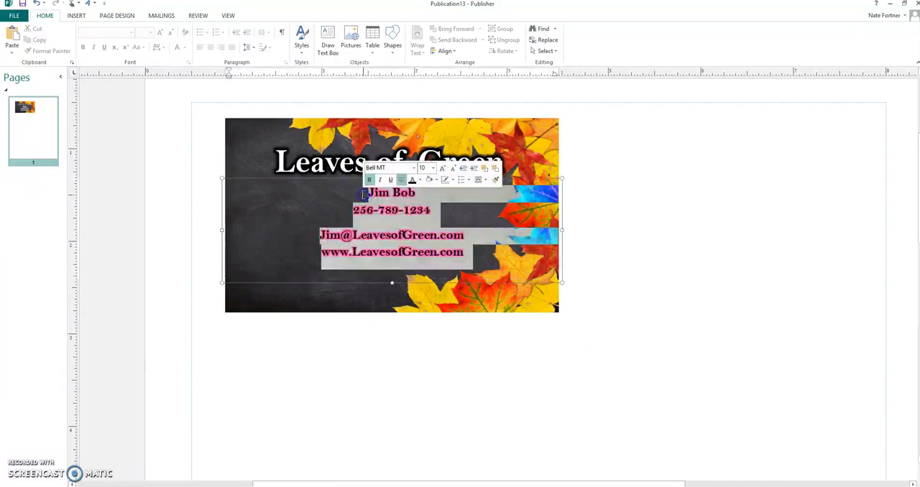
{"action": "left_click", "coordinate": [467, 52]}
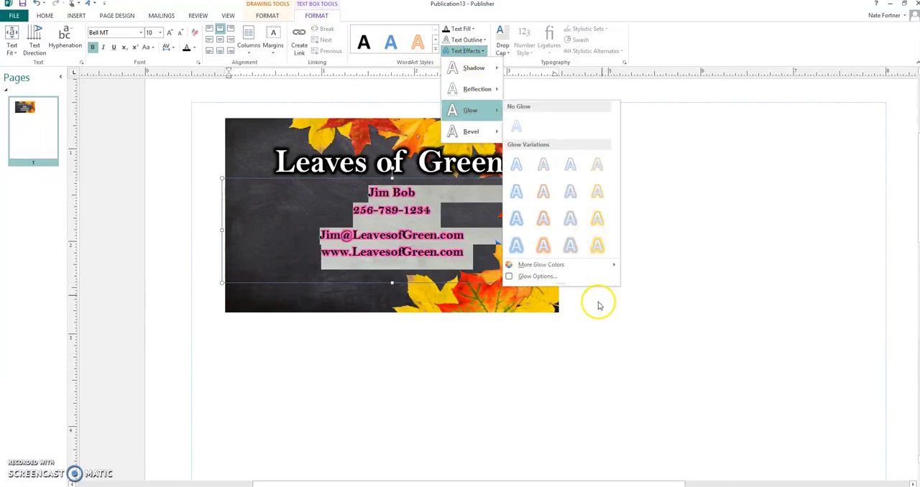
{"action": "left_click", "coordinate": [554, 276]}
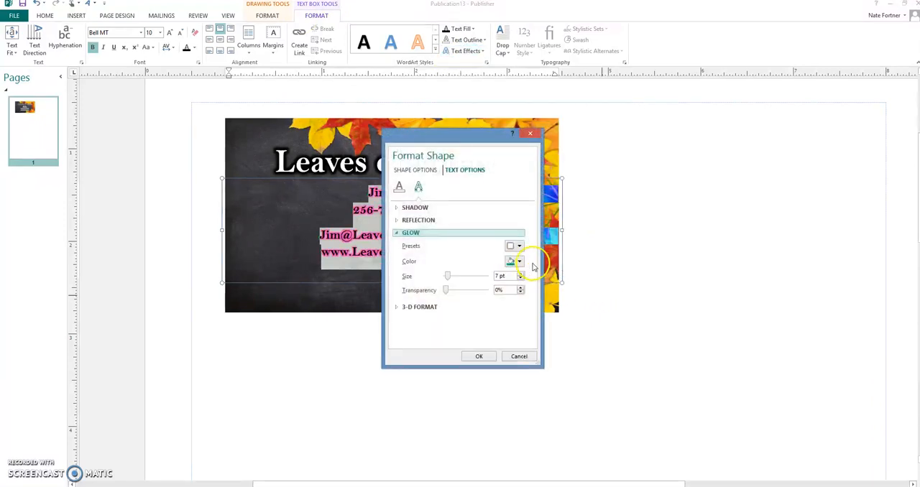
{"action": "left_click", "coordinate": [520, 280]}
{"action": "left_click", "coordinate": [521, 279]}
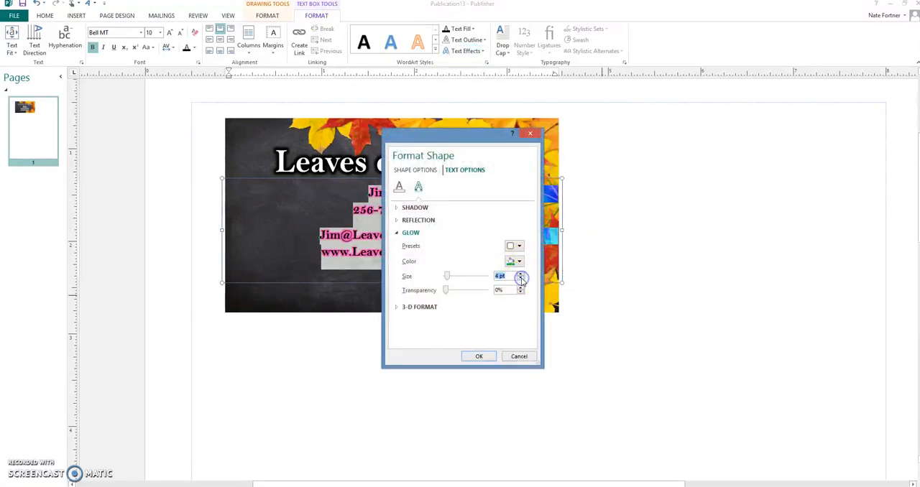
{"action": "left_click", "coordinate": [483, 356]}
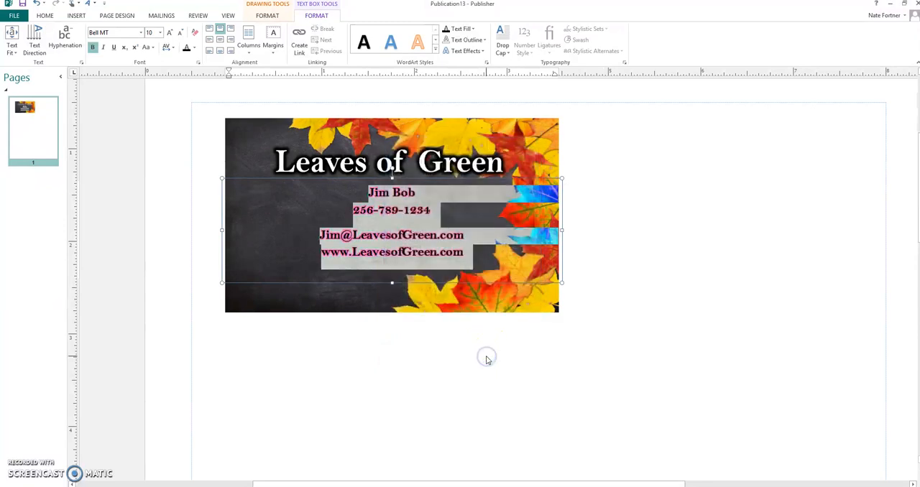
{"action": "left_click", "coordinate": [487, 358]}
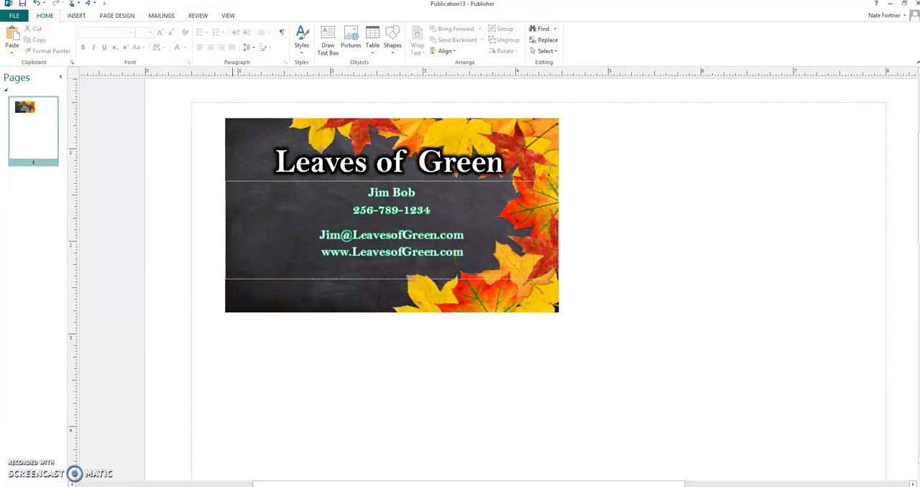
Widen the "Leaves of Green" WordArt on both sides so it spans most of the card's width, and shift it slightly right
{"action": "left_click", "coordinate": [228, 15]}
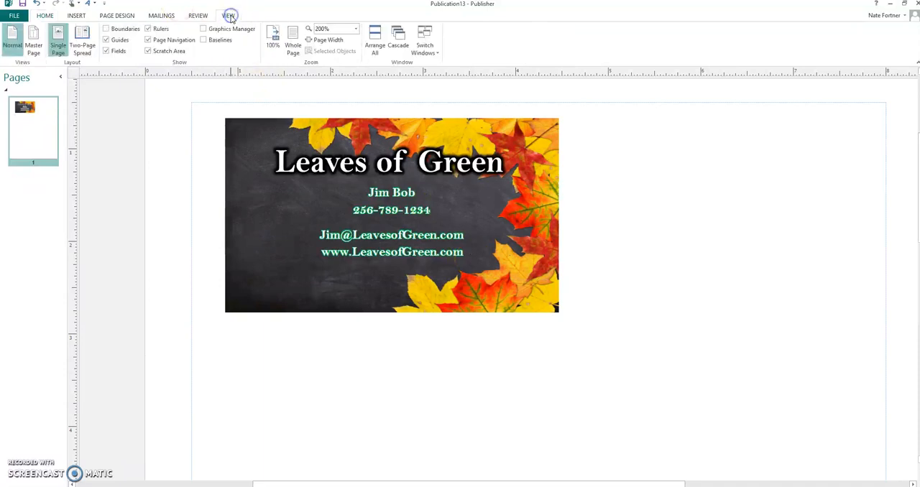
{"action": "left_click", "coordinate": [357, 29]}
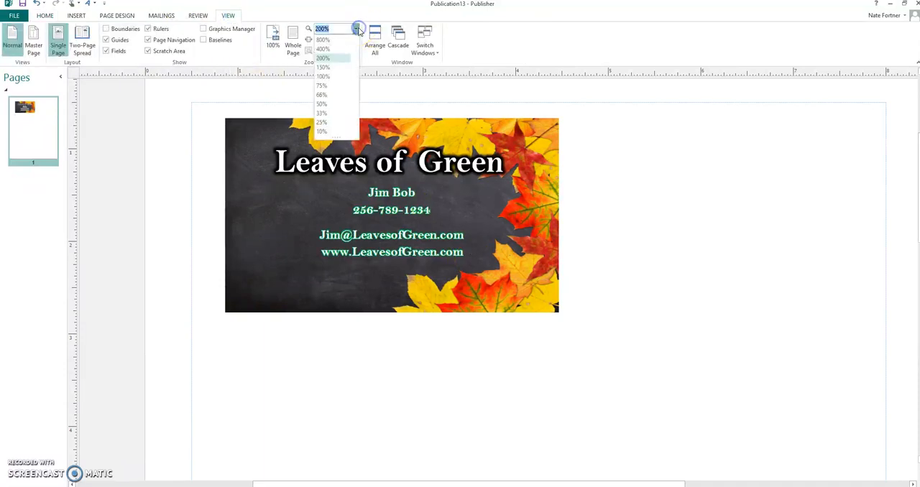
{"action": "left_click", "coordinate": [323, 49]}
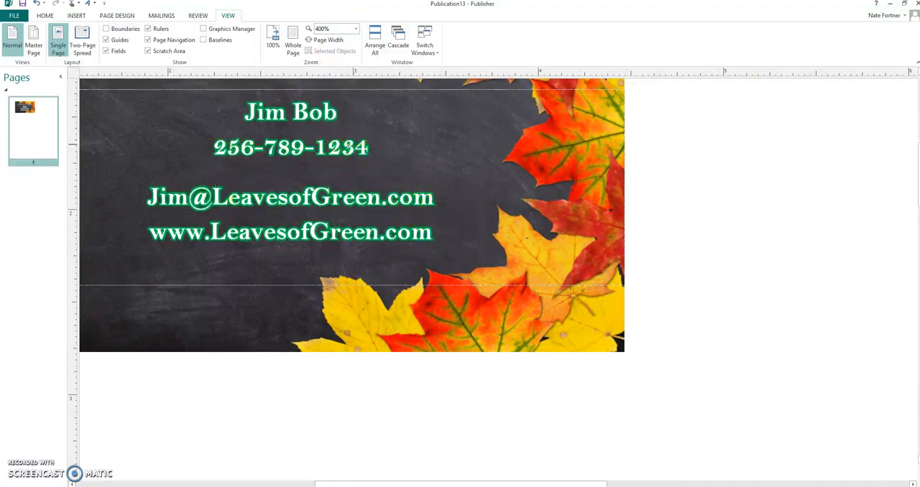
{"action": "left_click_drag", "start_coordinate": [919, 198], "coordinate": [911, 180]}
{"action": "left_click_drag", "start_coordinate": [569, 481], "coordinate": [513, 481]}
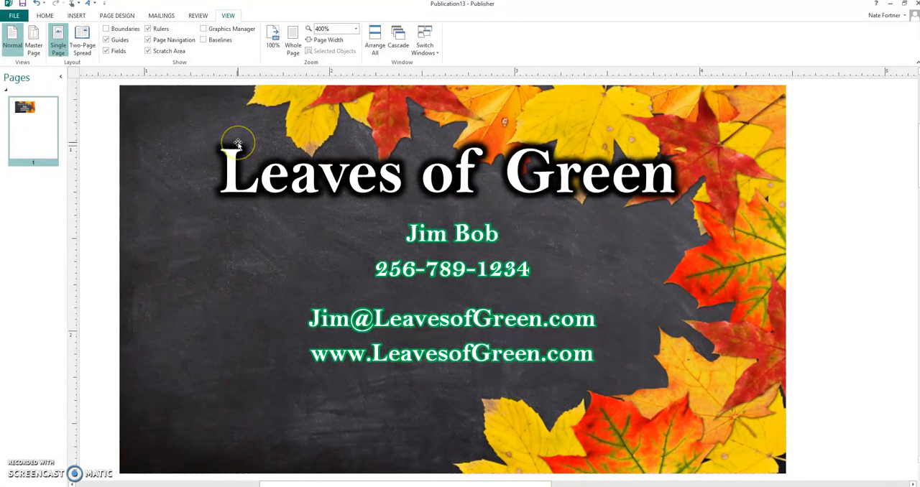
{"action": "left_click", "coordinate": [475, 183]}
{"action": "left_click", "coordinate": [218, 166]}
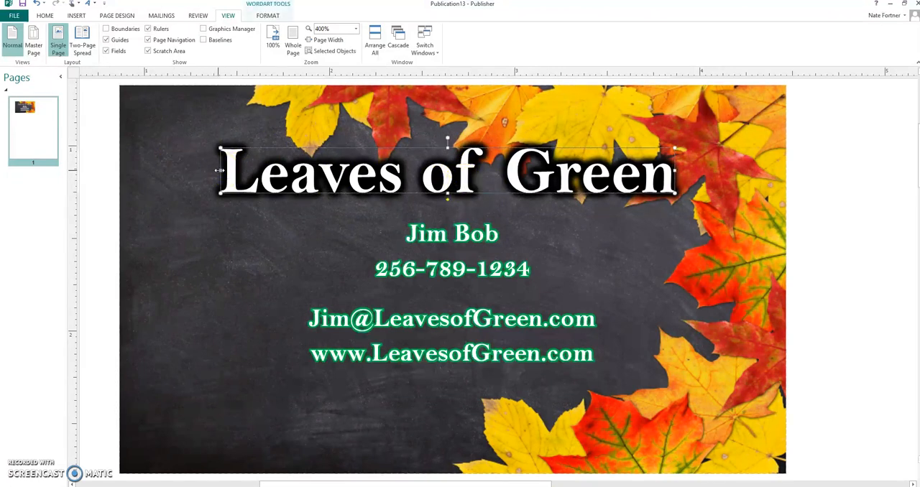
{"action": "left_click_drag", "start_coordinate": [163, 168], "coordinate": [153, 169]}
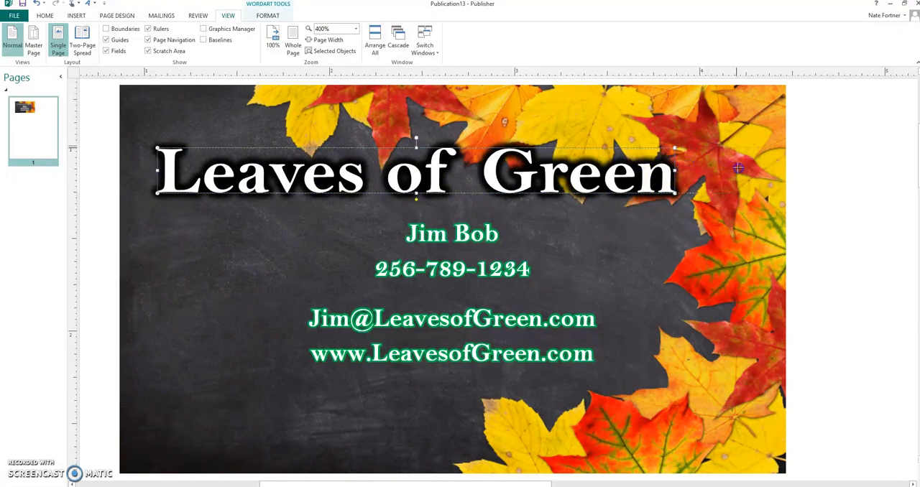
{"action": "left_click_drag", "start_coordinate": [738, 168], "coordinate": [738, 168]}
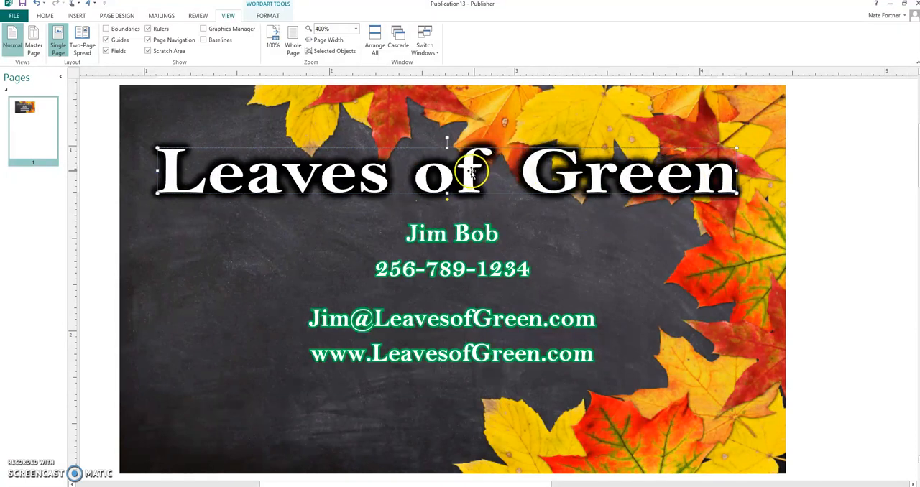
{"action": "left_click_drag", "start_coordinate": [469, 171], "coordinate": [478, 171]}
{"action": "left_click", "coordinate": [850, 249]}
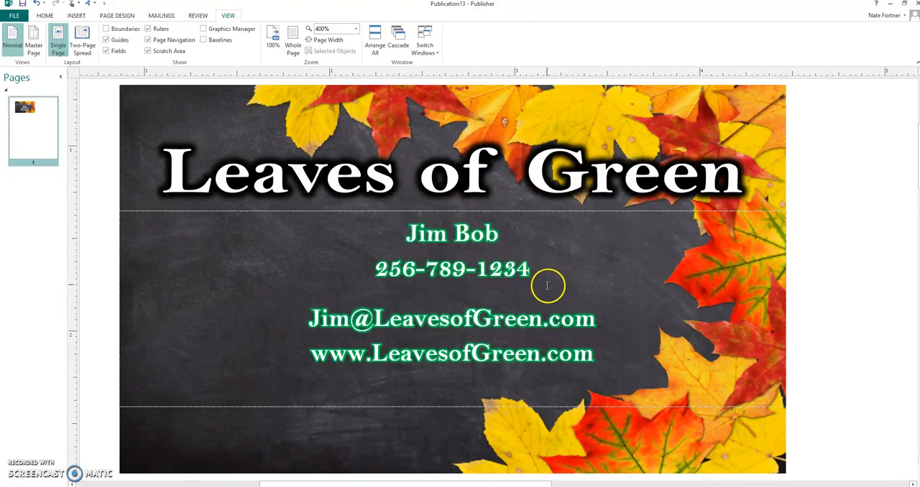
Outline all four contact lines in Main (Black) with a ¼ pt weight
{"action": "left_click_drag", "start_coordinate": [591, 352], "coordinate": [426, 239]}
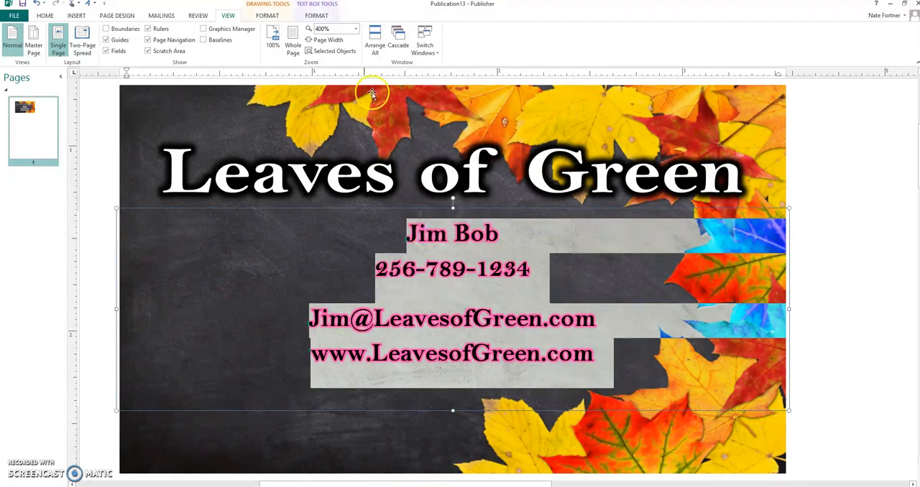
{"action": "left_click", "coordinate": [319, 16]}
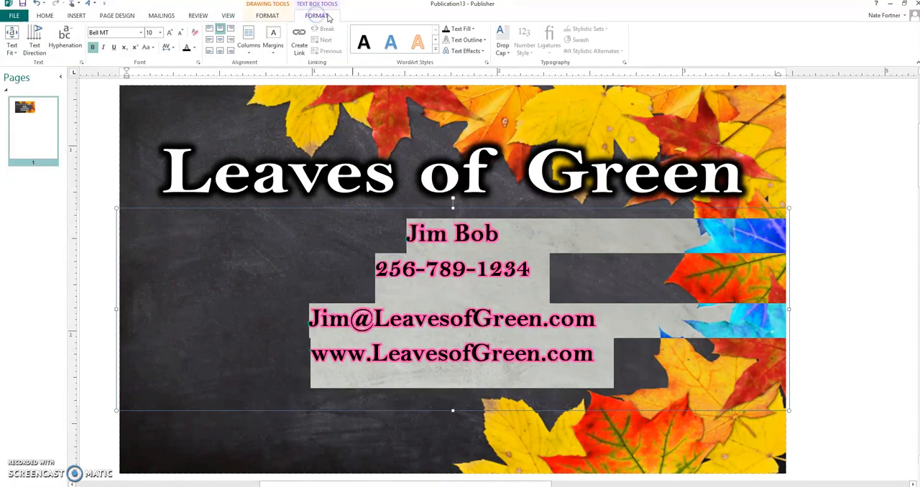
{"action": "left_click", "coordinate": [463, 40]}
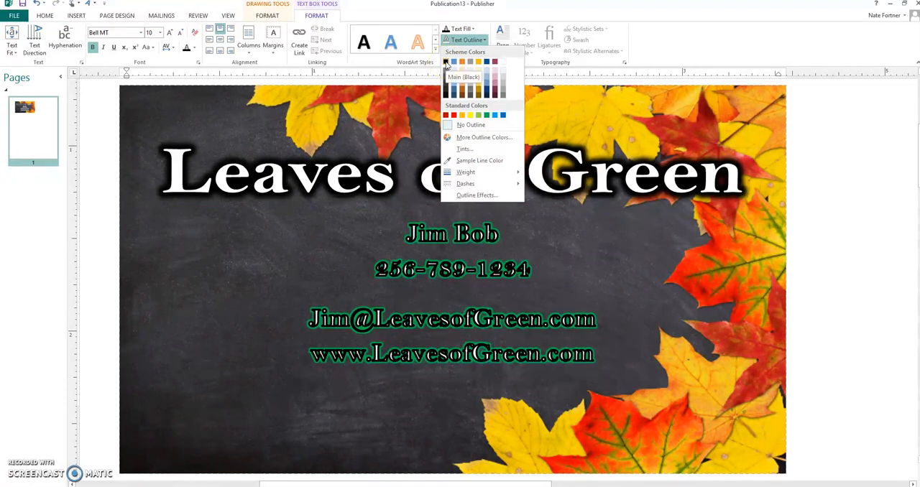
{"action": "left_click", "coordinate": [445, 63]}
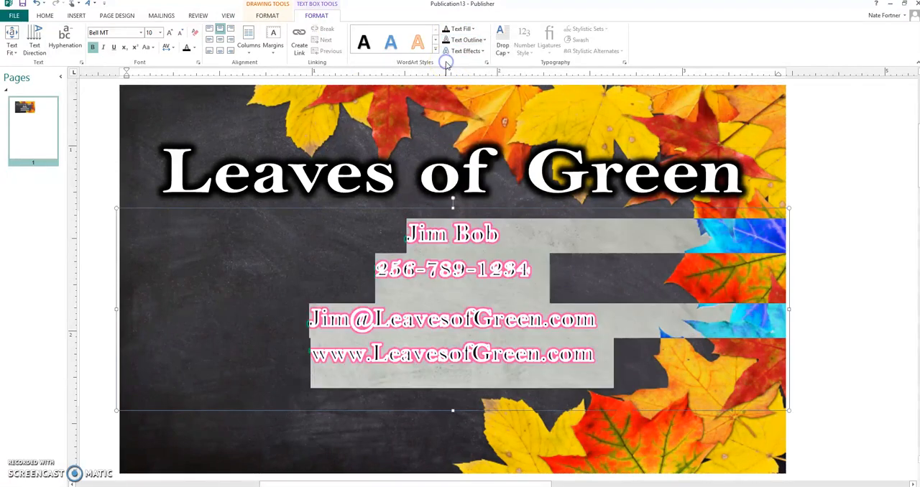
{"action": "left_click", "coordinate": [481, 40]}
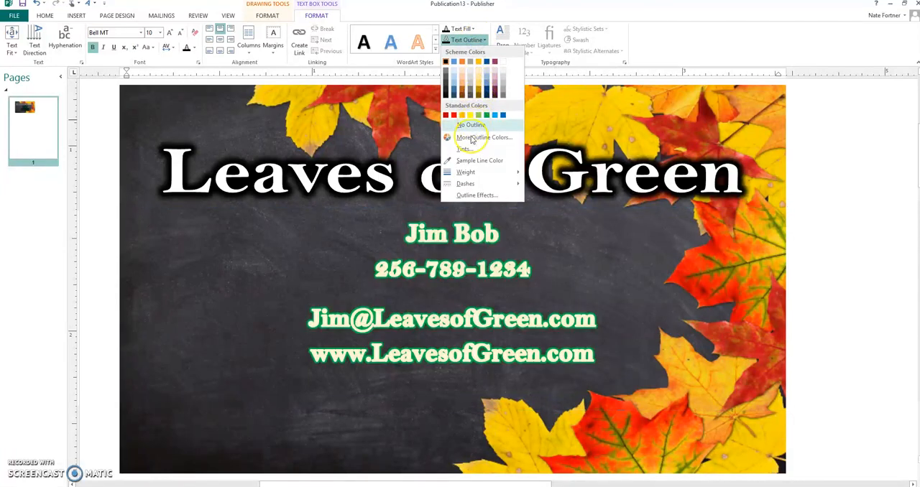
{"action": "mouse_move", "coordinate": [472, 173]}
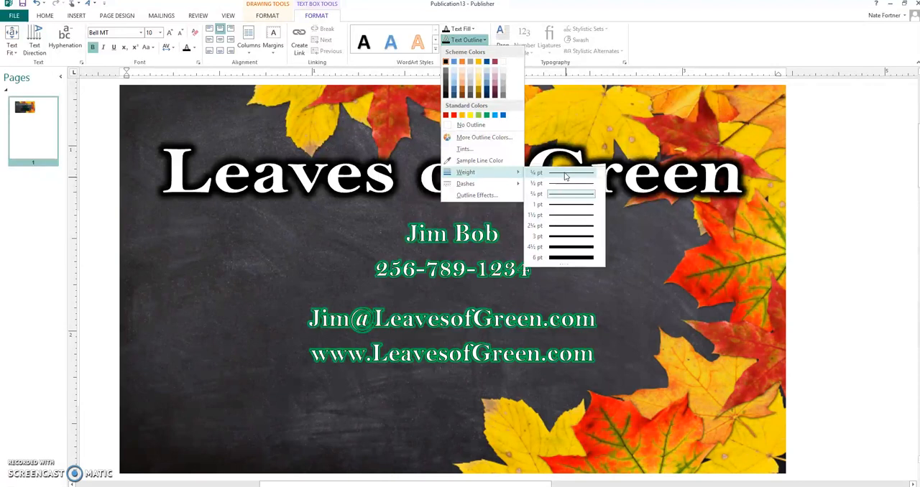
{"action": "left_click", "coordinate": [567, 256]}
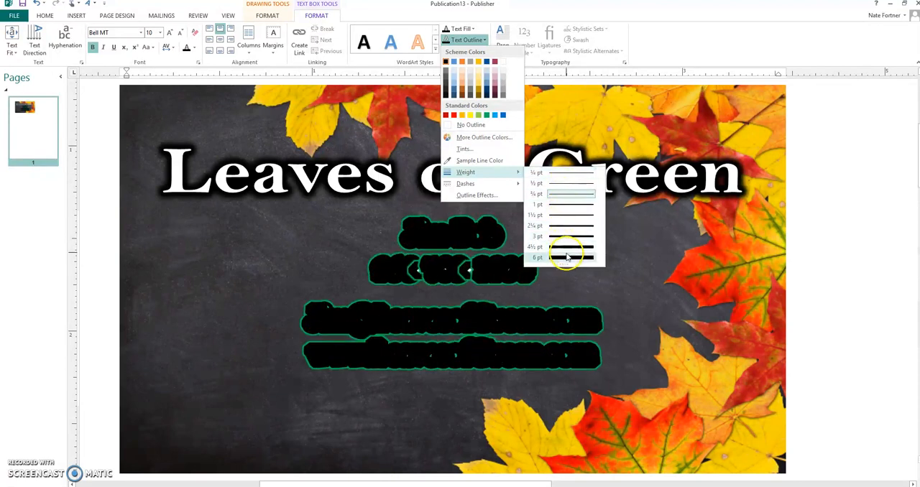
{"action": "left_click", "coordinate": [562, 172]}
{"action": "left_click", "coordinate": [857, 232]}
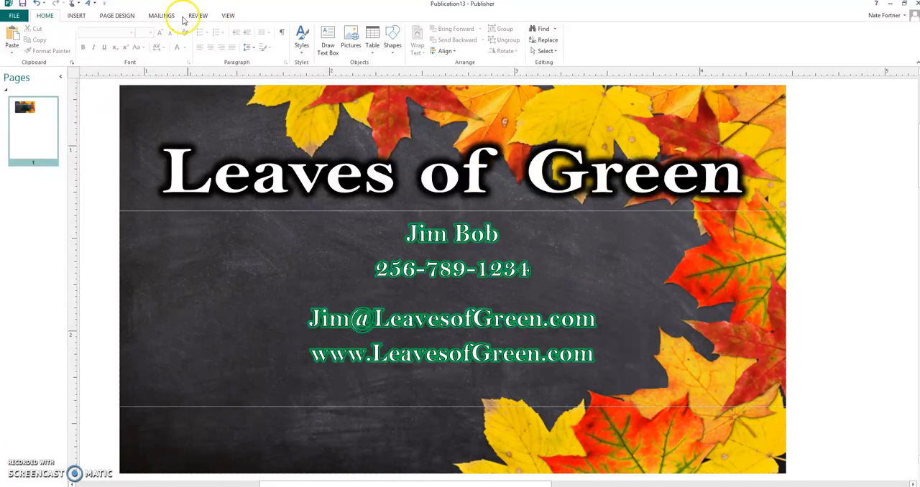
Search the Pictures folder for "faceboo" and insert the "facebook-logo-2" picture
{"action": "left_click", "coordinate": [77, 16]}
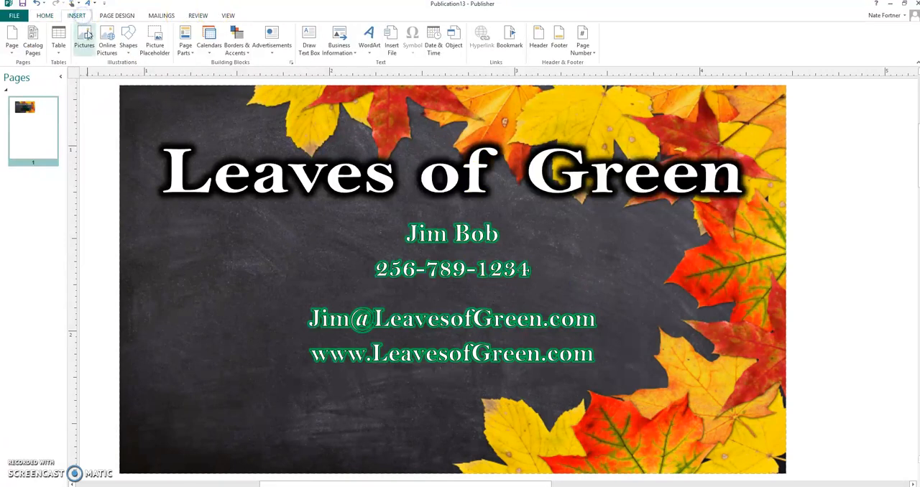
{"action": "left_click", "coordinate": [85, 34]}
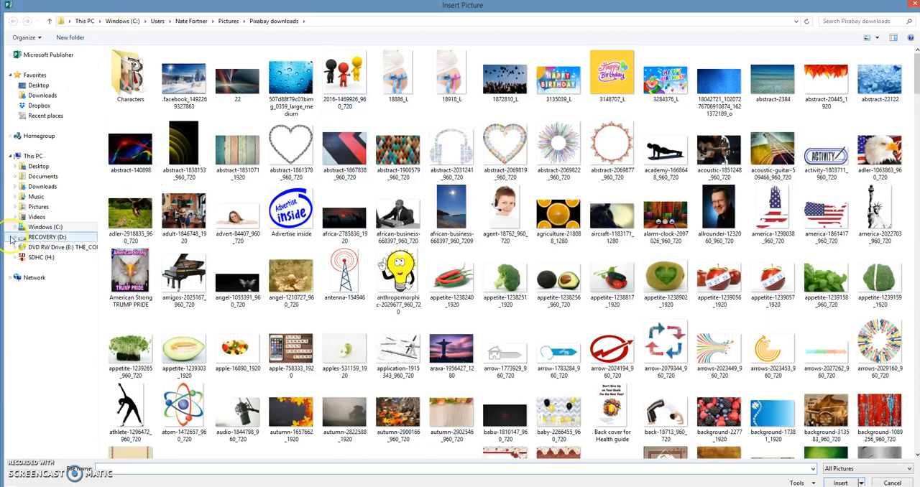
{"action": "left_click", "coordinate": [36, 210]}
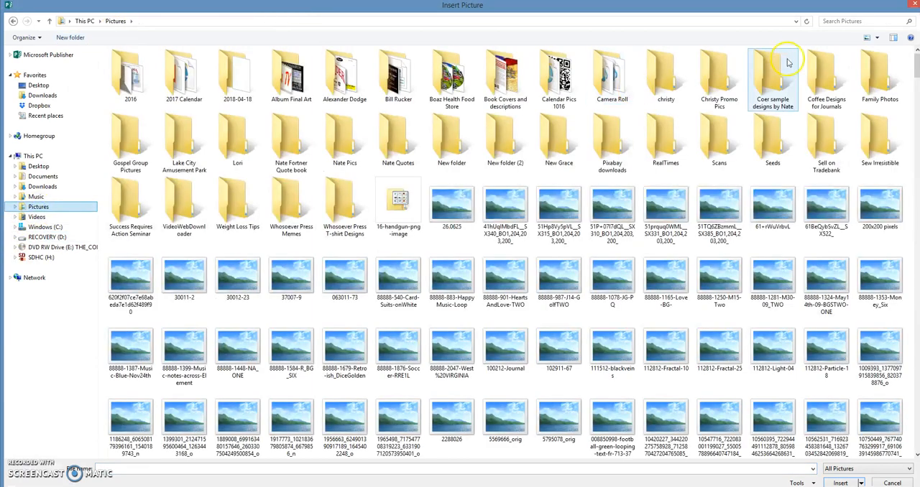
{"action": "left_click", "coordinate": [834, 22]}
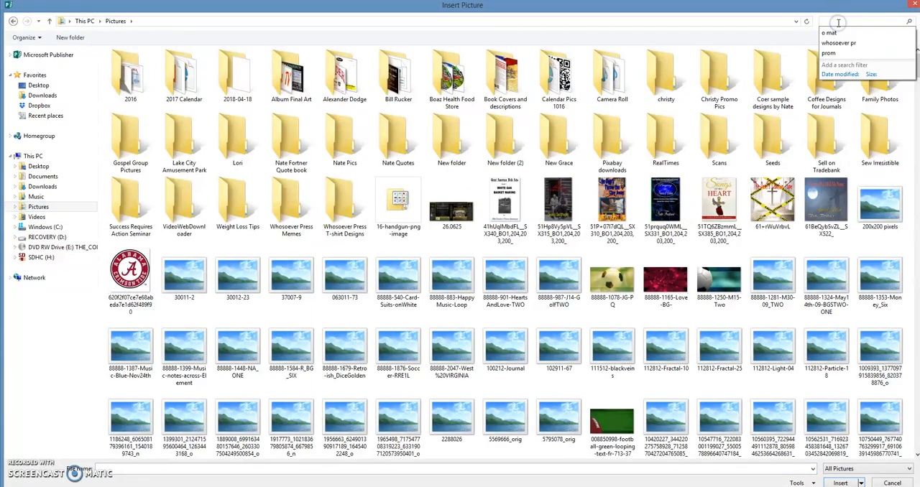
{"action": "type", "text": "faceboo"}
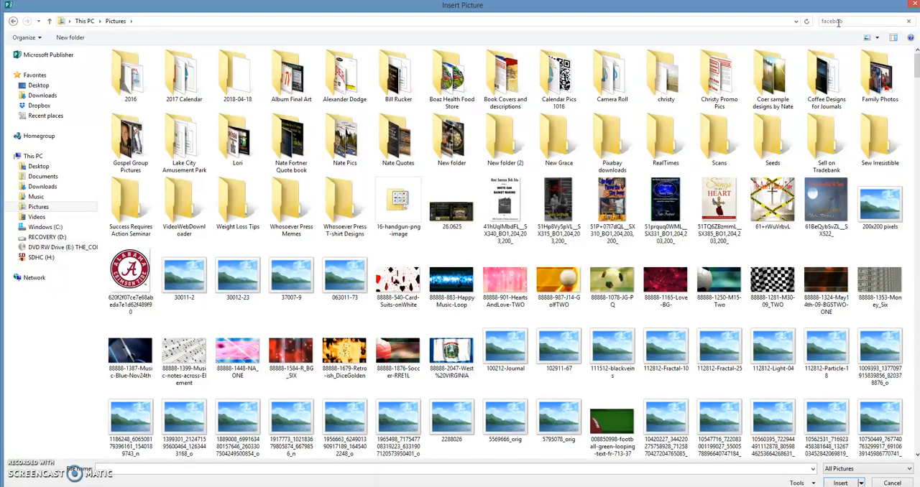
{"action": "key", "text": "Return"}
{"action": "left_click", "coordinate": [831, 32]}
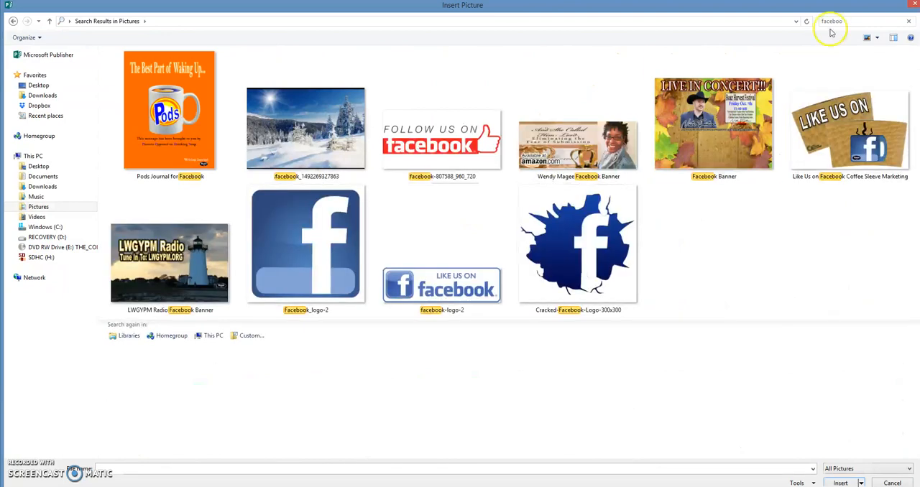
{"action": "left_click", "coordinate": [435, 284]}
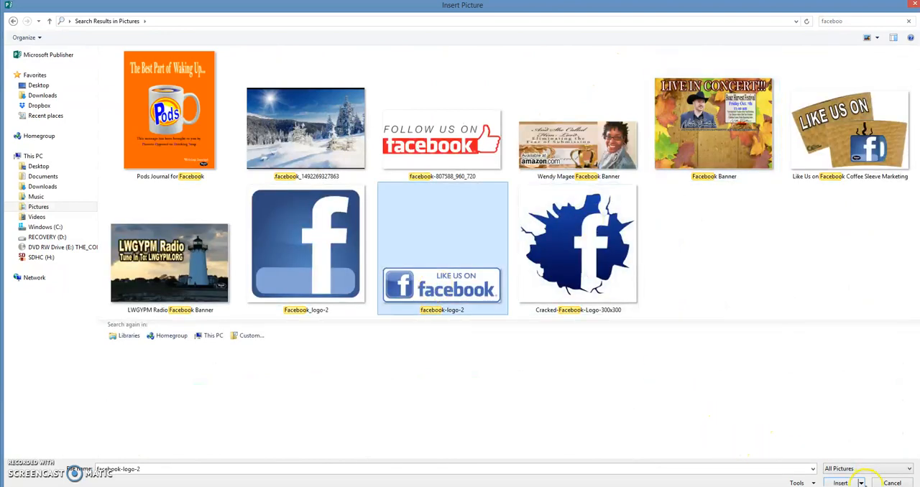
{"action": "left_click", "coordinate": [840, 483]}
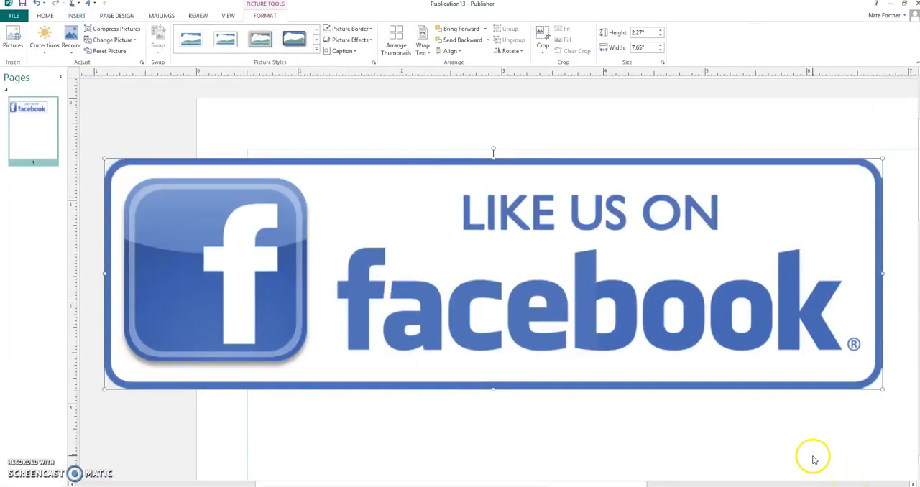
Shrink the Facebook logo to about 0.99" by 0.29" and place it in the card's lower-left corner
{"action": "left_click_drag", "start_coordinate": [104, 157], "coordinate": [782, 379]}
{"action": "left_click_drag", "start_coordinate": [857, 379], "coordinate": [370, 356]}
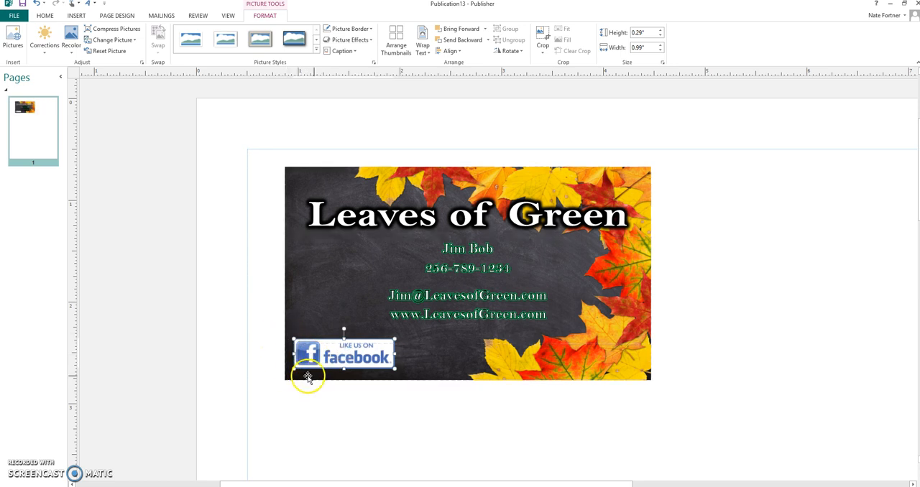
{"action": "left_click", "coordinate": [472, 418]}
Nudge the Facebook logo slightly left and down, closer to the card's lower-left corner
{"action": "left_click", "coordinate": [364, 349]}
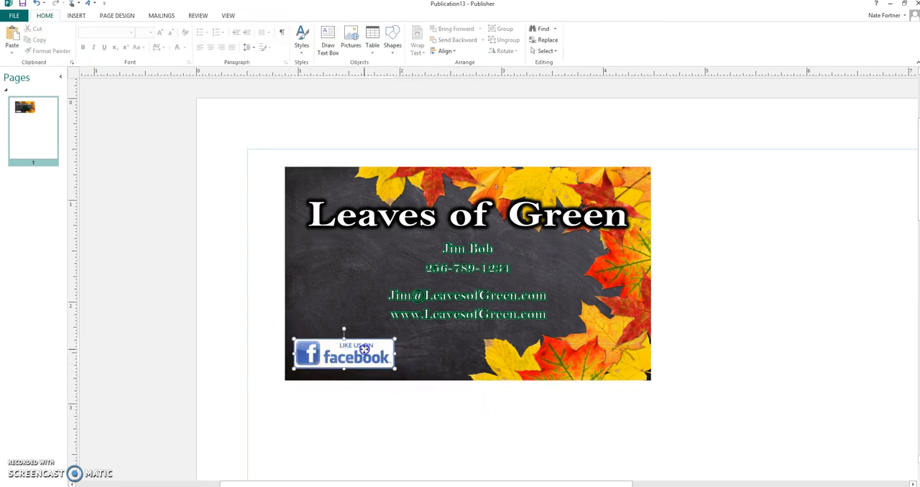
{"action": "key", "text": "Left"}
{"action": "key", "text": "Left"}
{"action": "key", "text": "Left"}
{"action": "key", "text": "Left"}
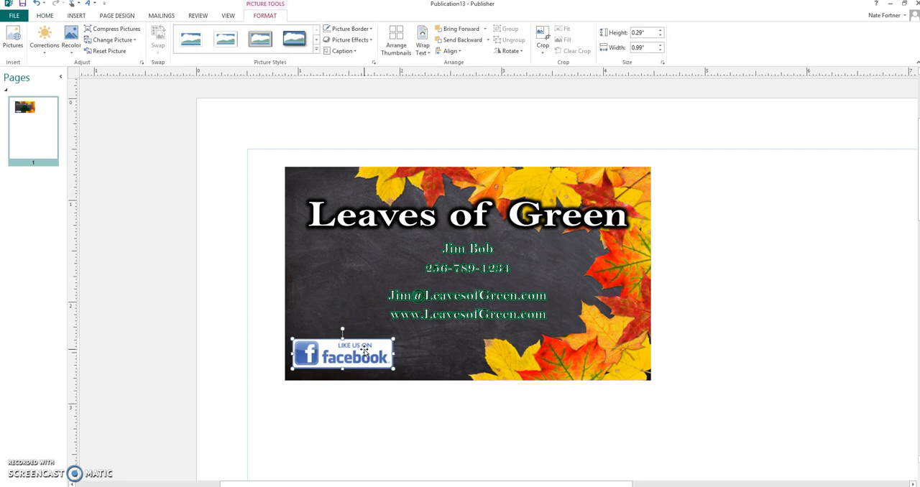
{"action": "key", "text": "Down"}
{"action": "key", "text": "Down"}
{"action": "key", "text": "Down"}
{"action": "key", "text": "Down"}
{"action": "key", "text": "Down"}
{"action": "key", "text": "Down"}
{"action": "key", "text": "Down"}
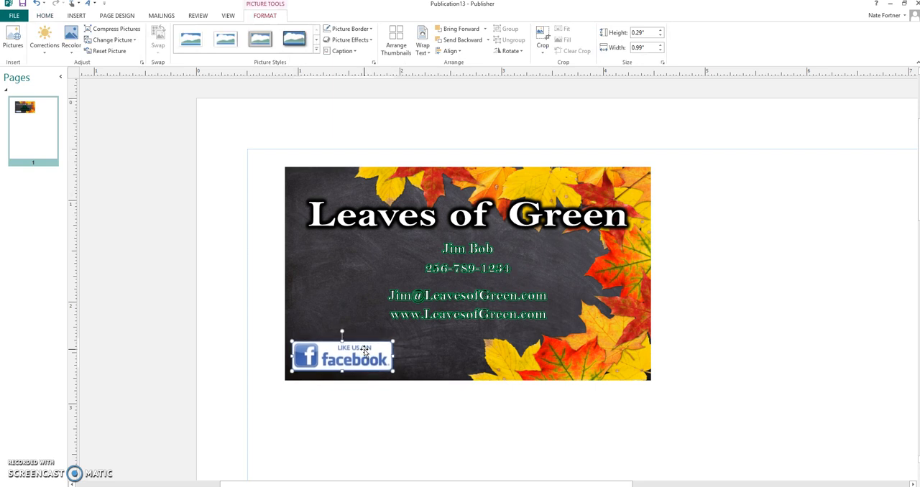
{"action": "left_click", "coordinate": [827, 272]}
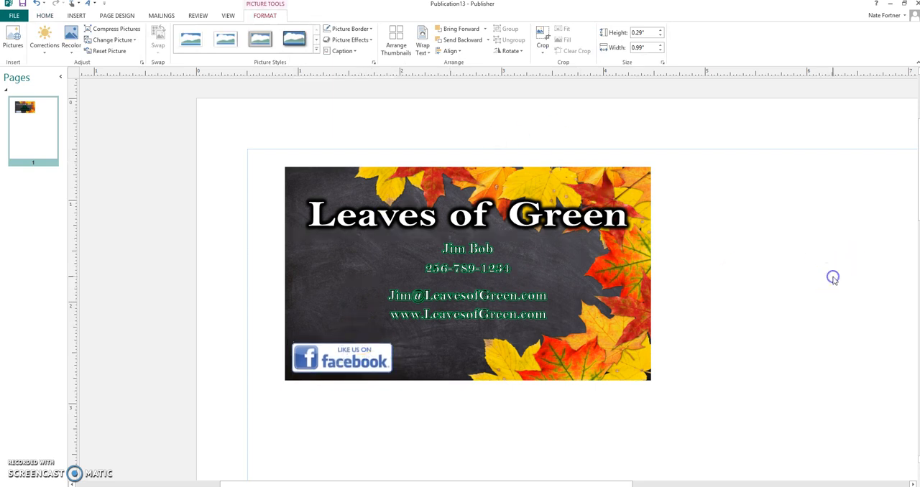
{"action": "right_click", "coordinate": [491, 181]}
{"action": "left_click", "coordinate": [554, 313]}
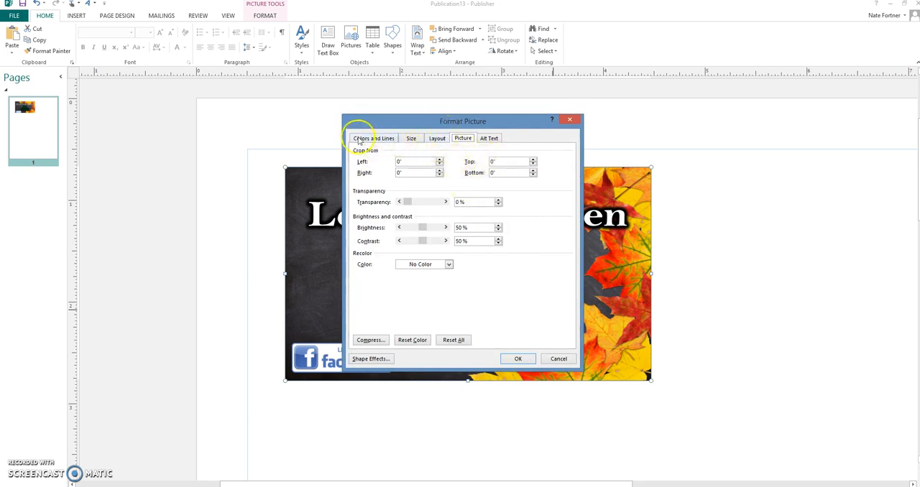
{"action": "left_click", "coordinate": [571, 120]}
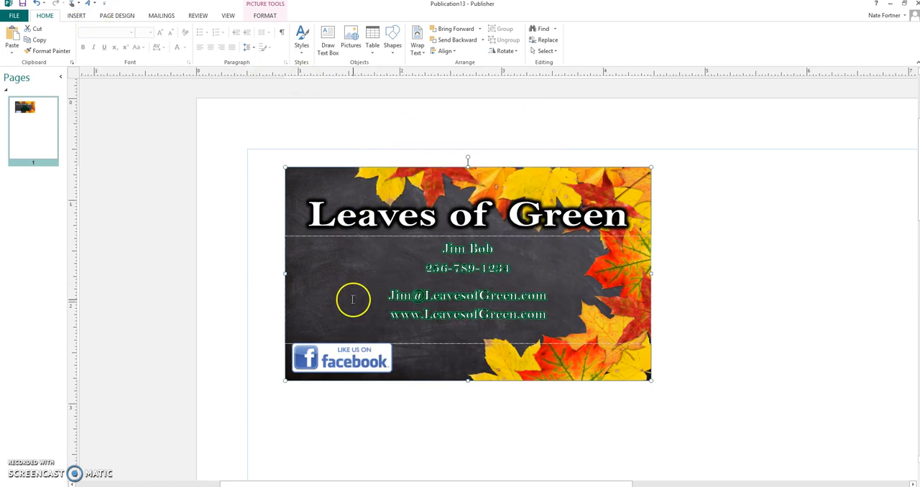
Create a custom page size 3.6" wide by 2.1" high, with multiple pages per sheet on Letter paper
{"action": "left_click", "coordinate": [351, 367]}
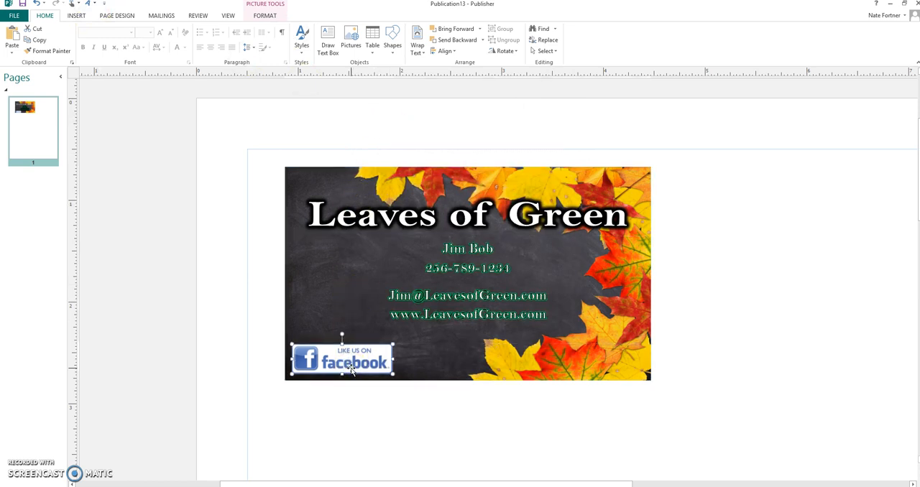
{"action": "left_click", "coordinate": [228, 15]}
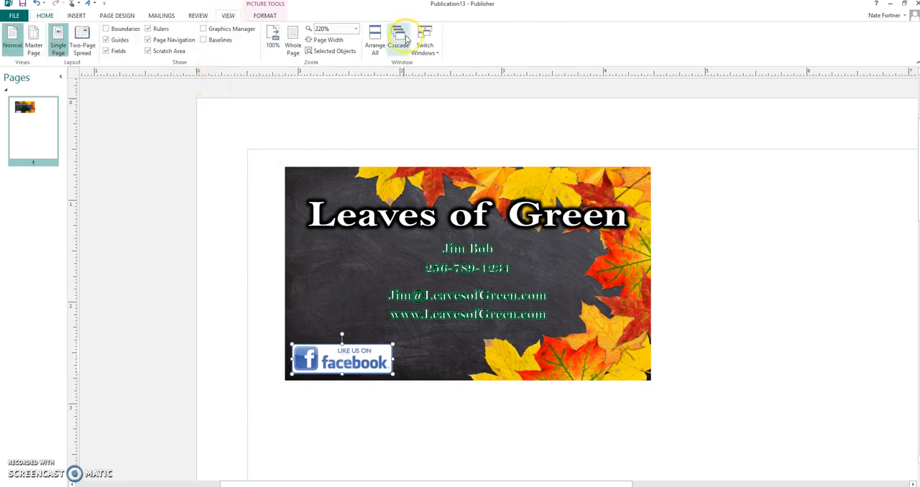
{"action": "left_click", "coordinate": [357, 30]}
{"action": "left_click", "coordinate": [339, 86]}
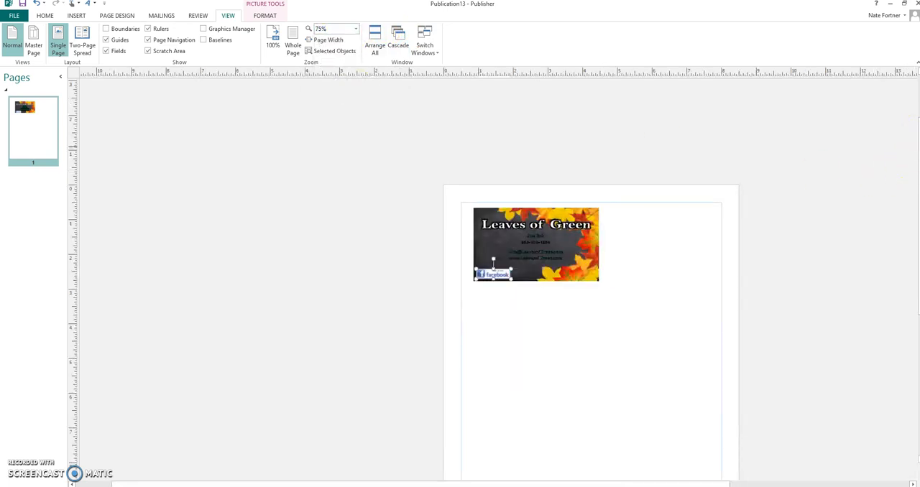
{"action": "scroll", "coordinate": [590, 287], "scroll_direction": "down", "scroll_amount": 3}
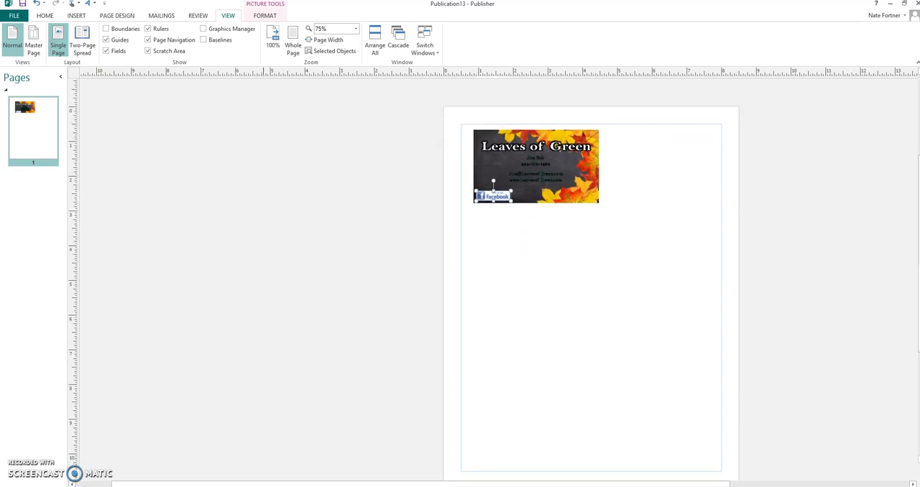
{"action": "left_click", "coordinate": [119, 16]}
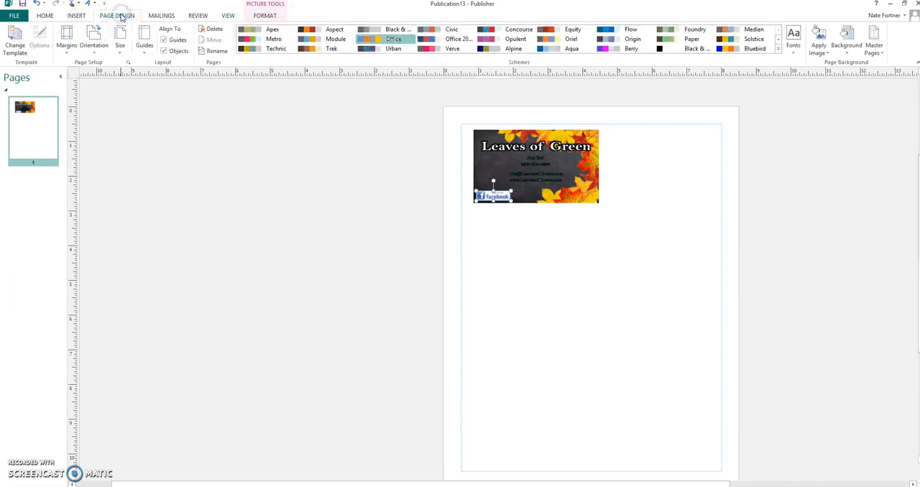
{"action": "left_click", "coordinate": [122, 34]}
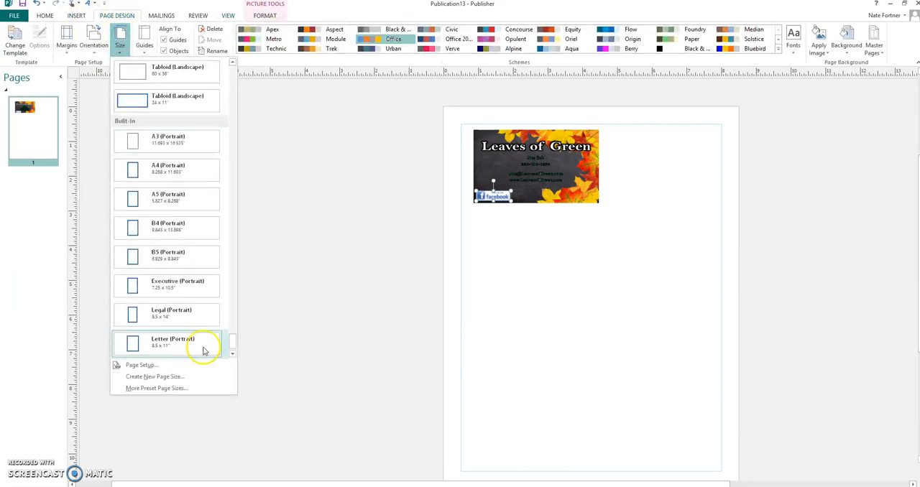
{"action": "left_click", "coordinate": [182, 379]}
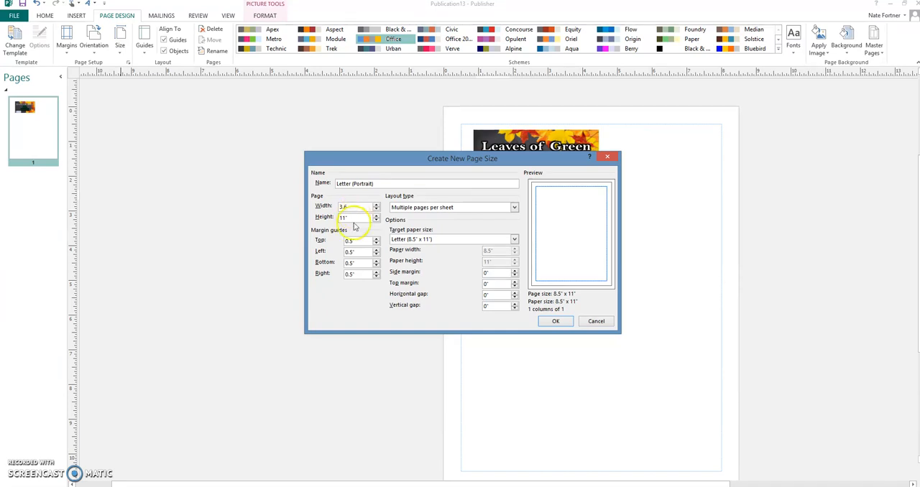
{"action": "left_click", "coordinate": [355, 217]}
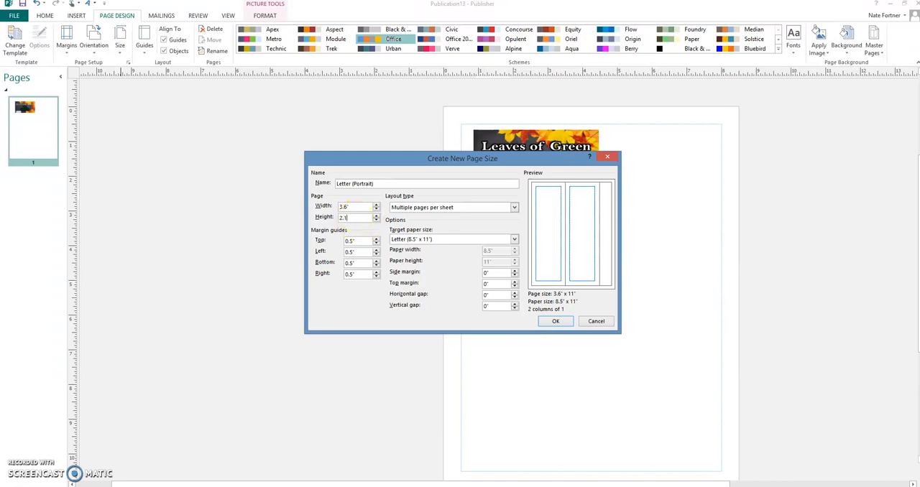
{"action": "left_click", "coordinate": [552, 323]}
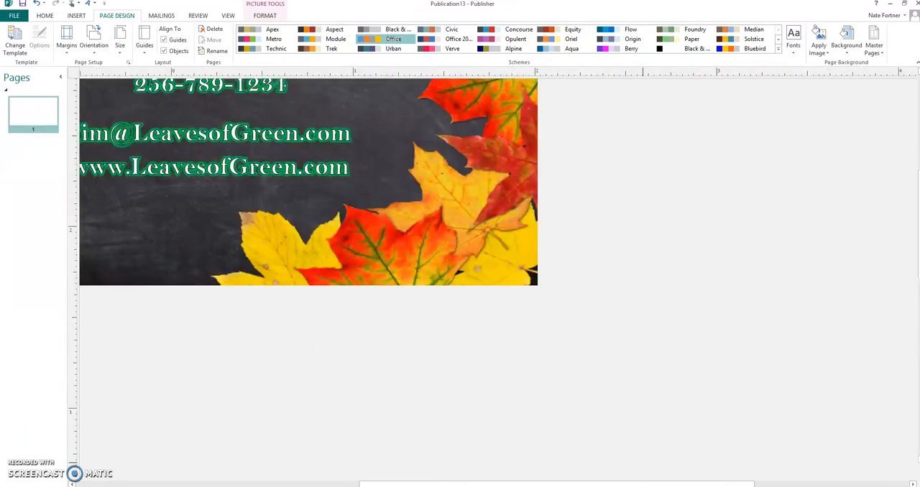
Group all the objects of the business card and move the group farther left on the scratch area, away from the page
{"action": "left_click_drag", "start_coordinate": [618, 483], "coordinate": [481, 450]}
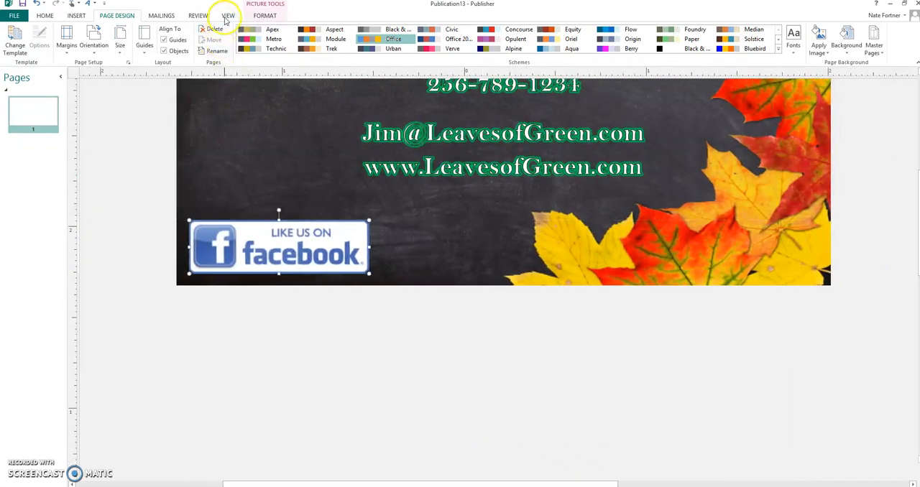
{"action": "left_click", "coordinate": [227, 16]}
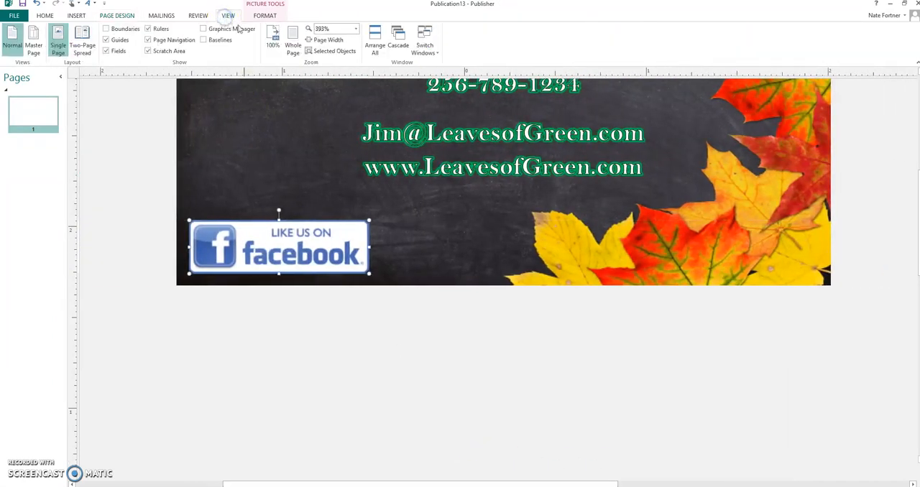
{"action": "left_click", "coordinate": [355, 29]}
{"action": "left_click", "coordinate": [341, 68]}
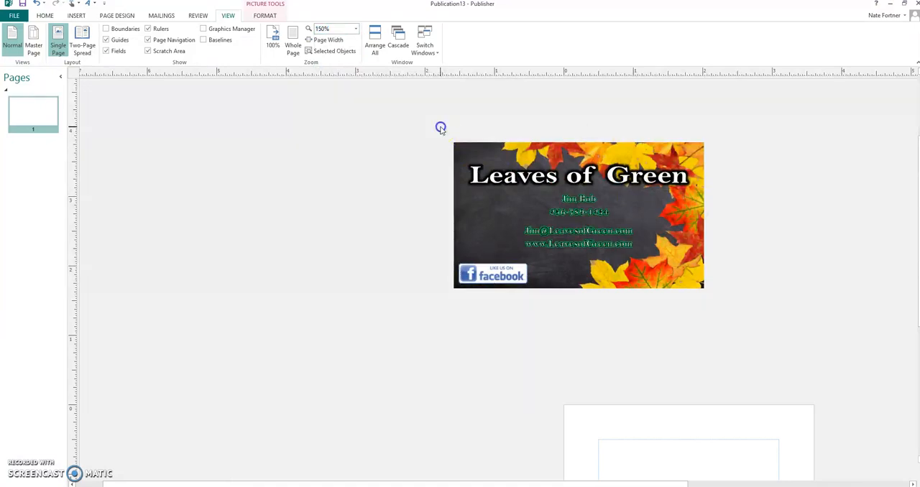
{"action": "left_click_drag", "start_coordinate": [438, 128], "coordinate": [729, 304]}
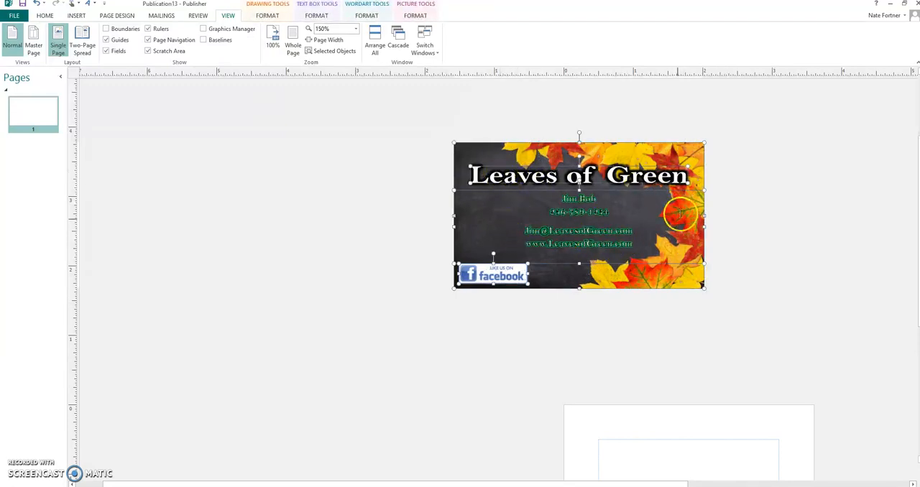
{"action": "left_click", "coordinate": [267, 15]}
{"action": "left_click", "coordinate": [440, 42]}
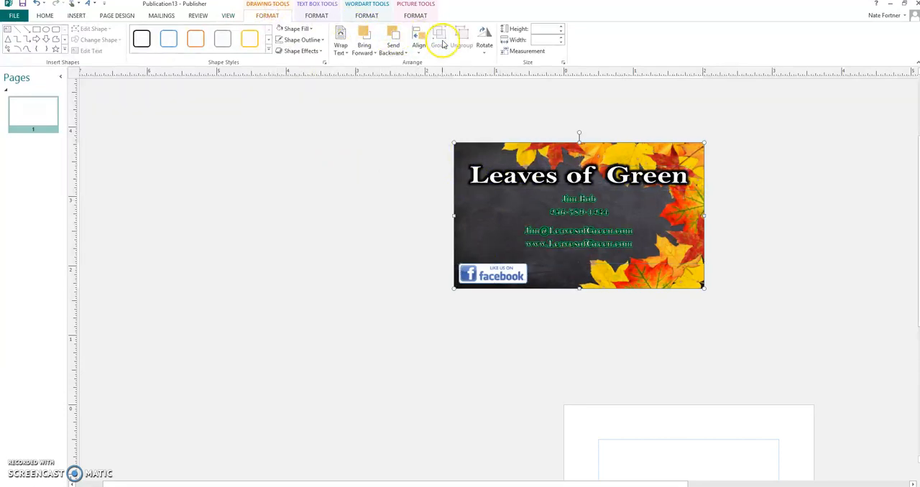
{"action": "left_click_drag", "start_coordinate": [539, 150], "coordinate": [263, 167]}
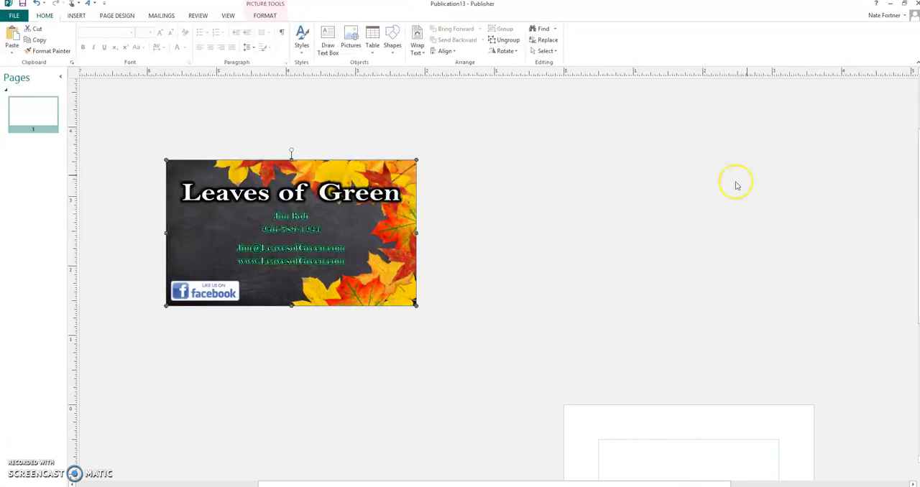
Set the page's left, right, top and bottom margin guides to 0.125"
{"action": "scroll", "coordinate": [655, 320], "scroll_direction": "down", "scroll_amount": 3}
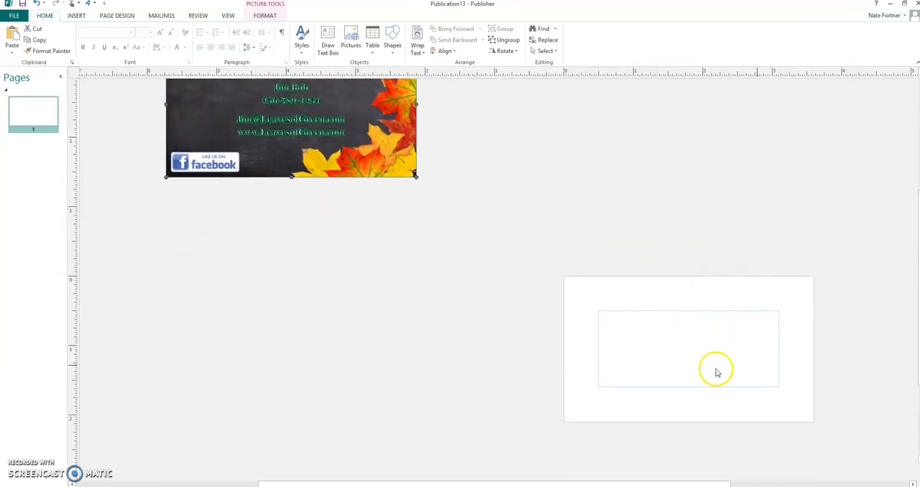
{"action": "right_click", "coordinate": [698, 328]}
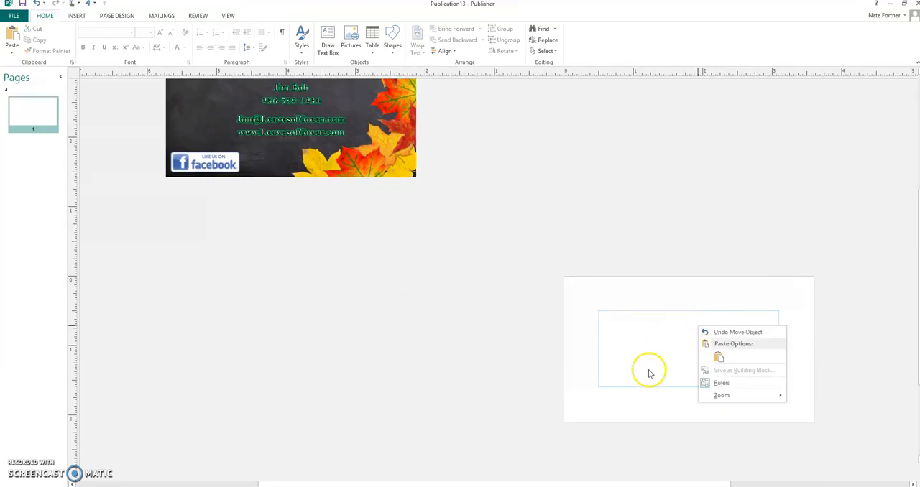
{"action": "left_click", "coordinate": [629, 424]}
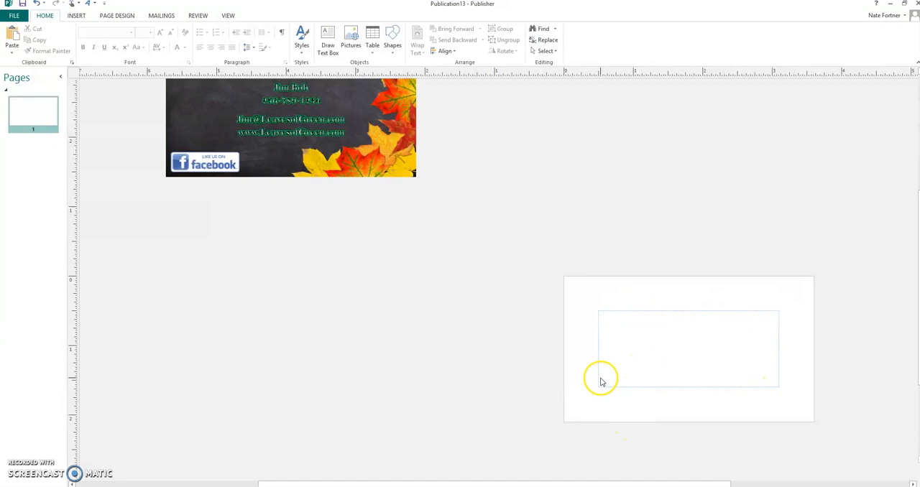
{"action": "left_click", "coordinate": [127, 17]}
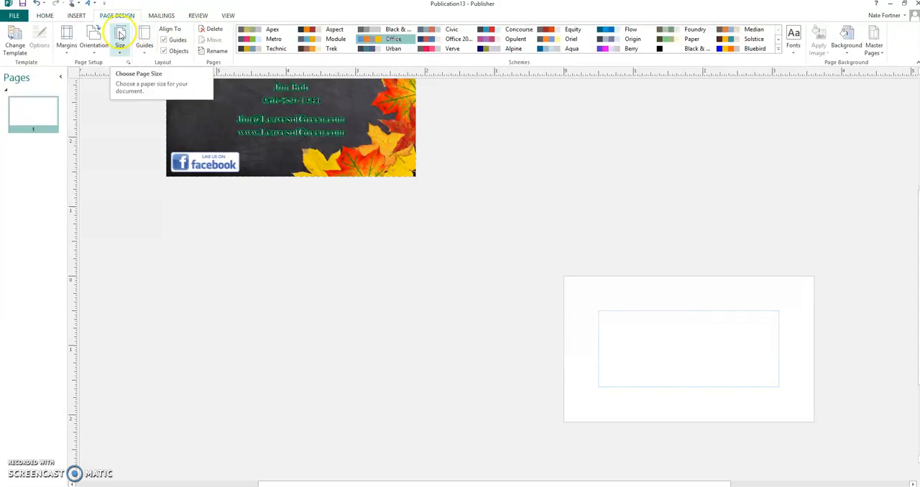
{"action": "left_click", "coordinate": [66, 35]}
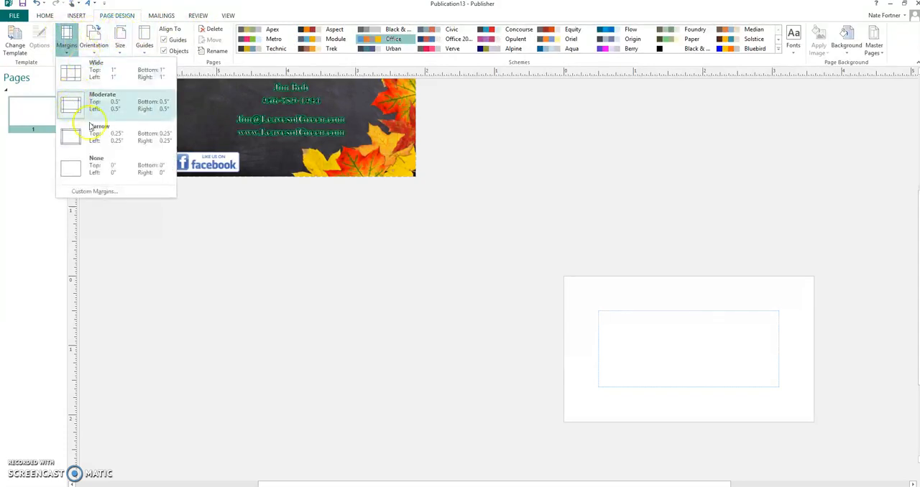
{"action": "left_click", "coordinate": [106, 197]}
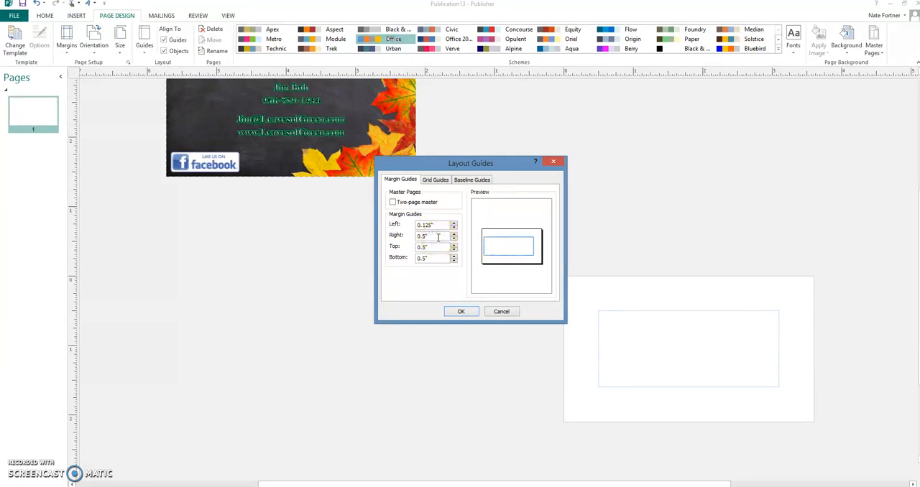
{"action": "left_click", "coordinate": [422, 247]}
{"action": "left_click", "coordinate": [425, 258]}
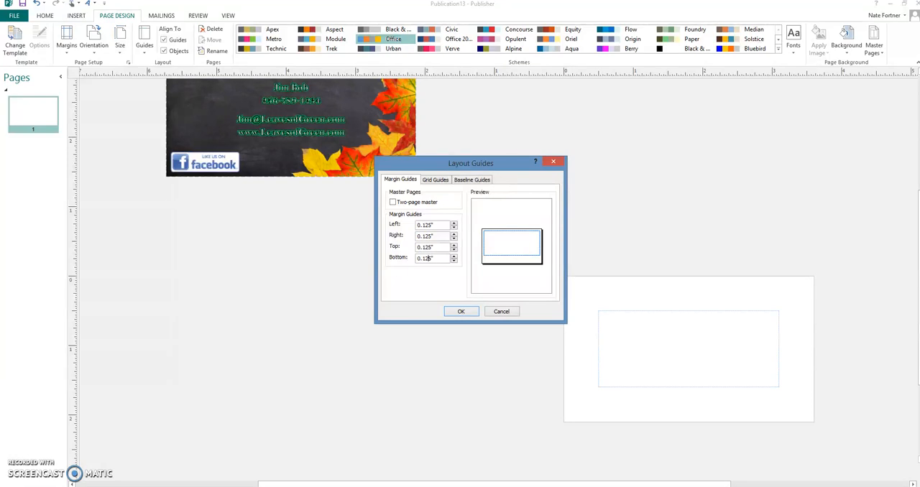
{"action": "left_click", "coordinate": [461, 316]}
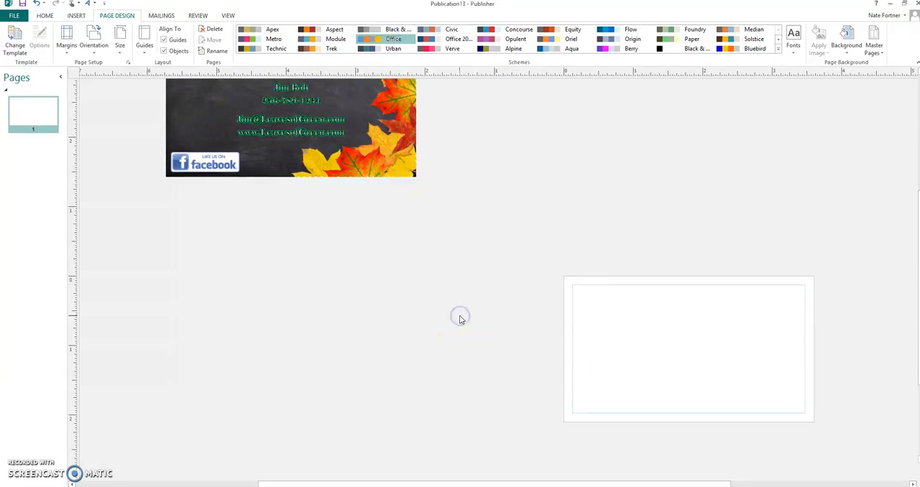
Move the grouped business card onto the page so it covers the page exactly, and ungroup it
{"action": "left_click", "coordinate": [248, 155]}
{"action": "left_click", "coordinate": [640, 365]}
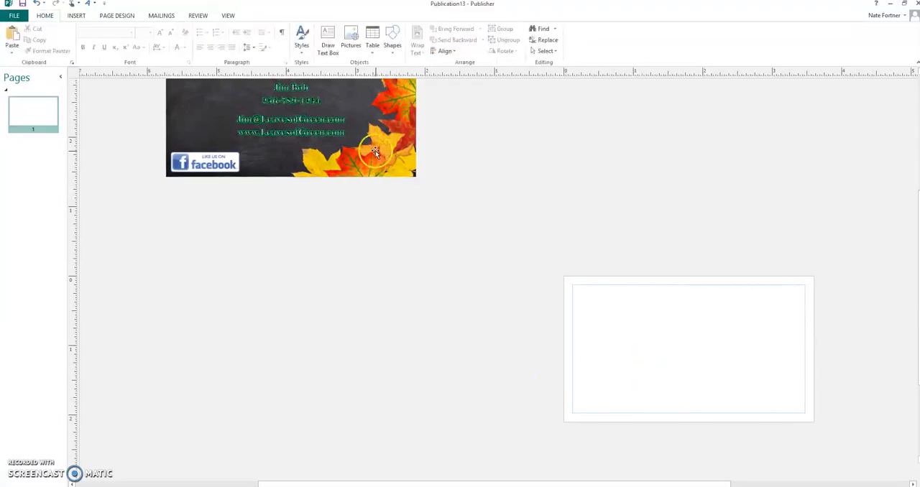
{"action": "left_click_drag", "start_coordinate": [390, 156], "coordinate": [788, 411]}
{"action": "left_click", "coordinate": [828, 395]}
{"action": "key", "text": "ctrl+a"}
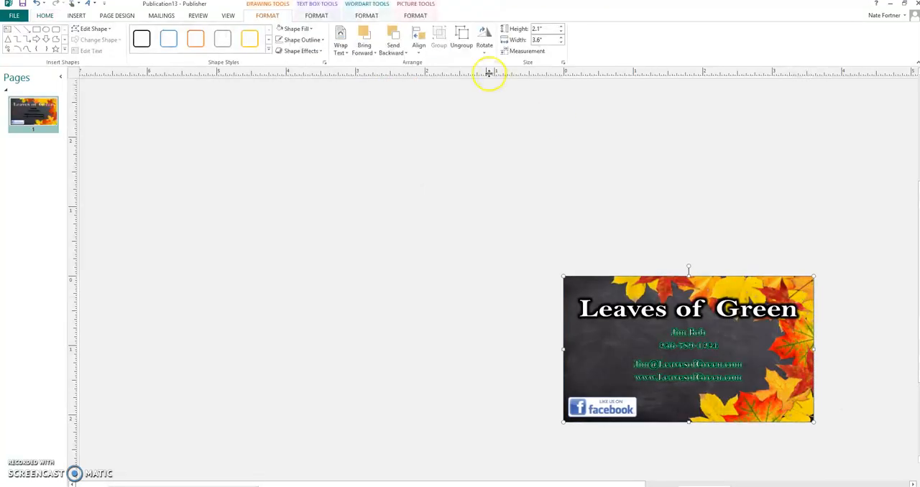
{"action": "left_click", "coordinate": [434, 214]}
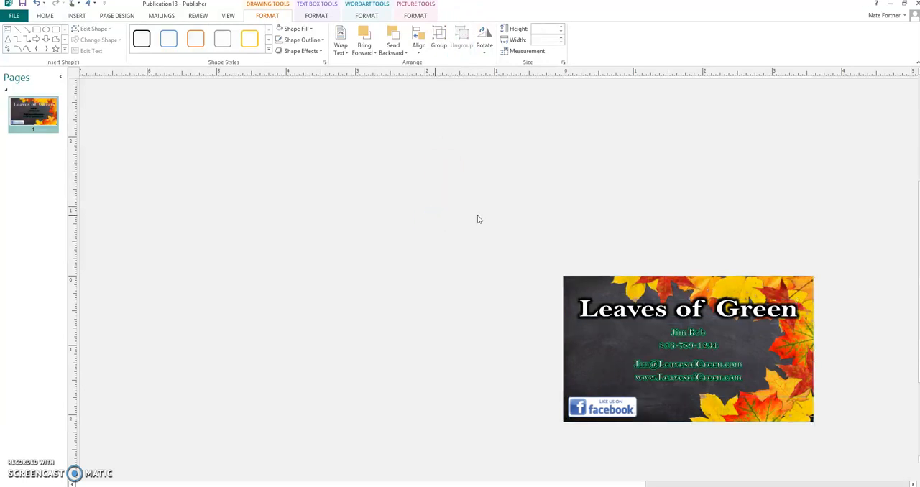
Set the transparency of the autumn leaves background picture to 56%
{"action": "left_click", "coordinate": [616, 290]}
{"action": "right_click", "coordinate": [615, 290]}
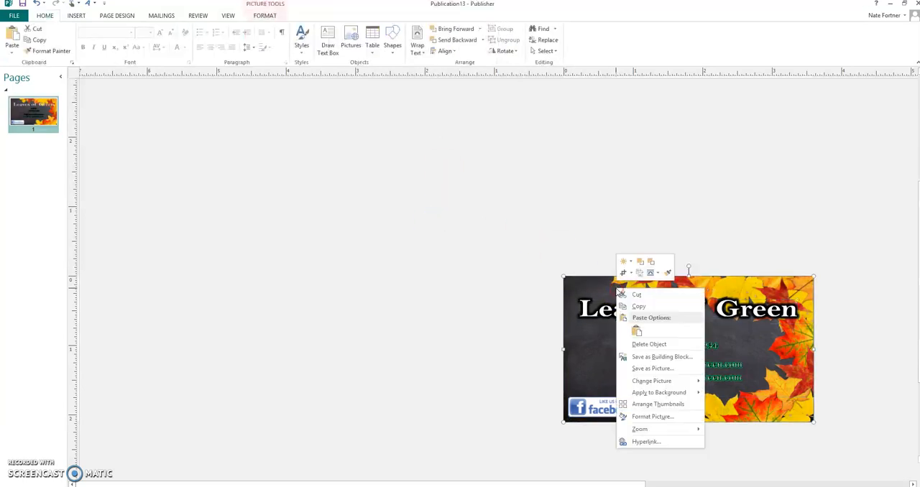
{"action": "left_click", "coordinate": [650, 416]}
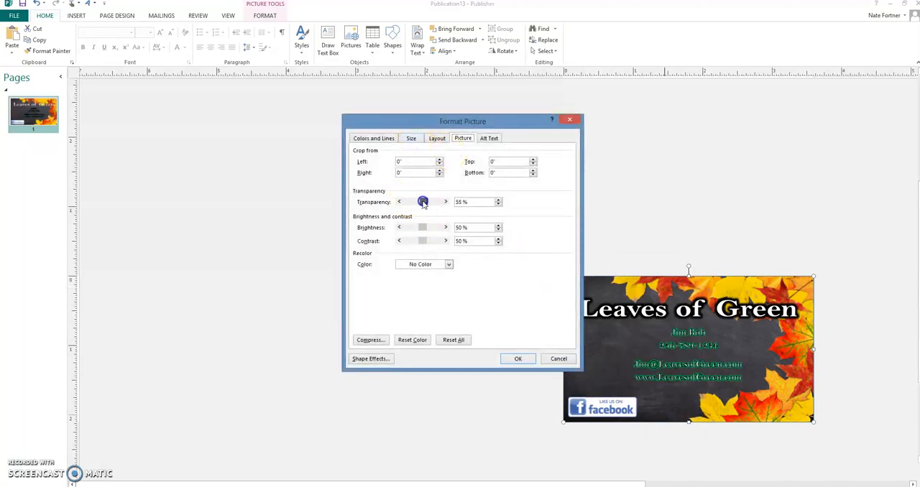
{"action": "left_click", "coordinate": [518, 358]}
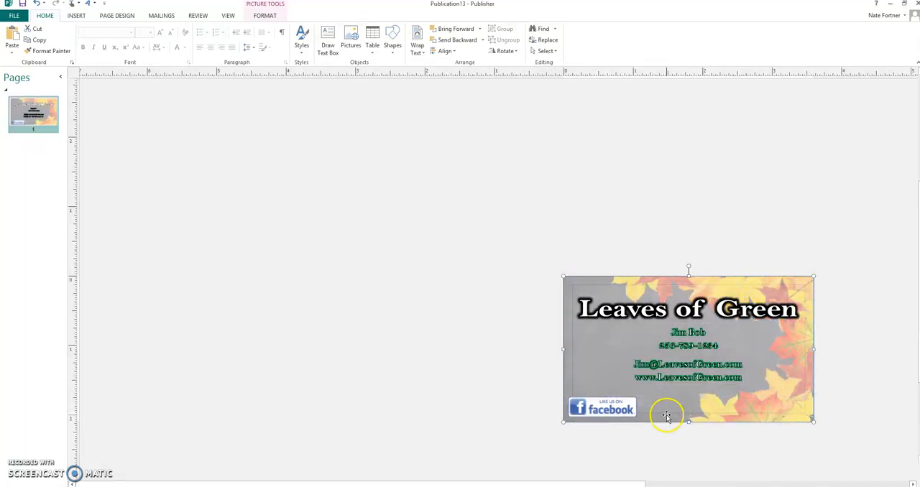
Move the Facebook logo up and right so it sits just inside the margin guides at the card's lower-left corner
{"action": "left_click", "coordinate": [605, 402]}
{"action": "left_click_drag", "start_coordinate": [605, 402], "coordinate": [603, 394]}
{"action": "left_click", "coordinate": [375, 429]}
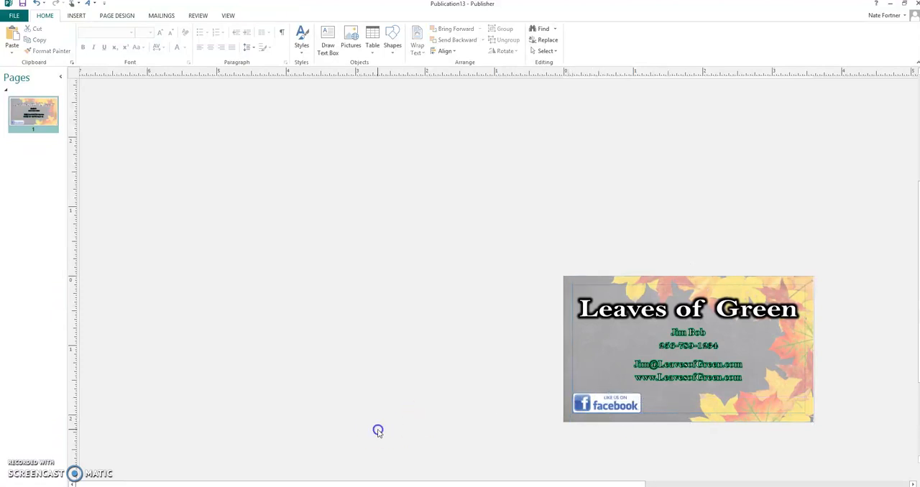
{"action": "left_click", "coordinate": [610, 409]}
{"action": "key", "text": "Up"}
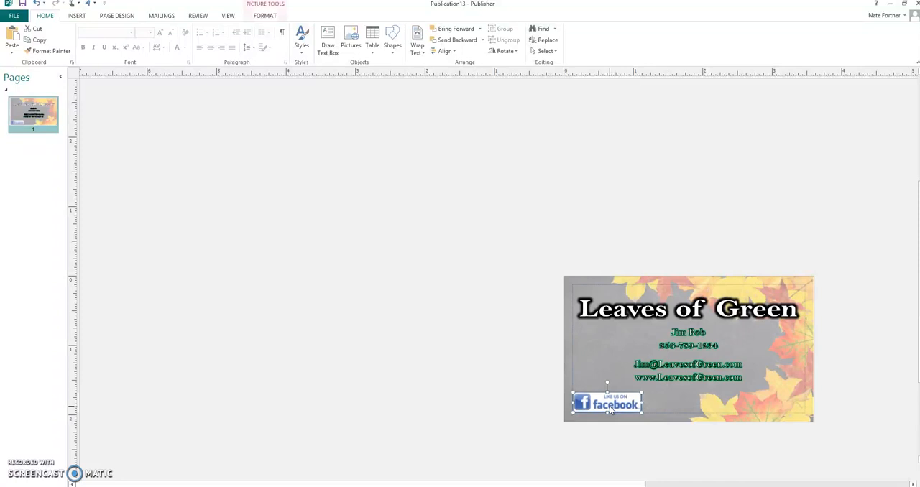
{"action": "key", "text": "Right"}
{"action": "key", "text": "Up"}
{"action": "left_click", "coordinate": [485, 362]}
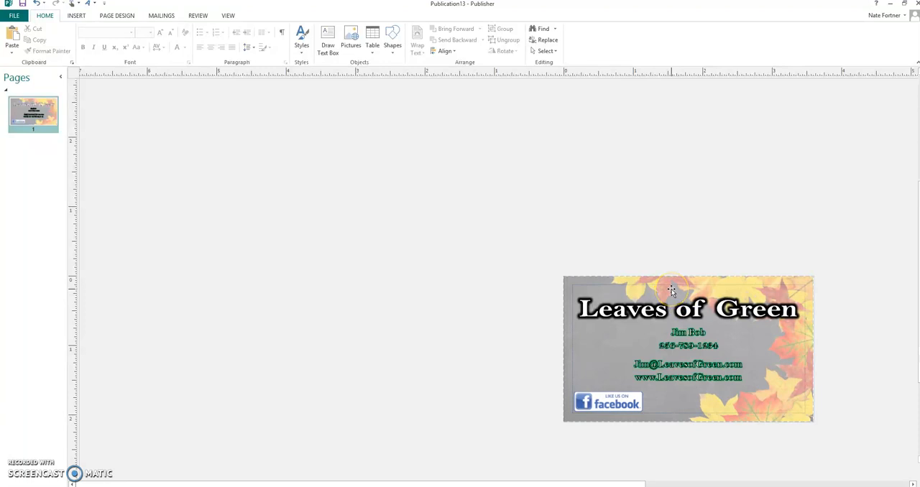
Remove the transparency from the autumn leaves background picture so it is fully opaque
{"action": "right_click", "coordinate": [671, 289]}
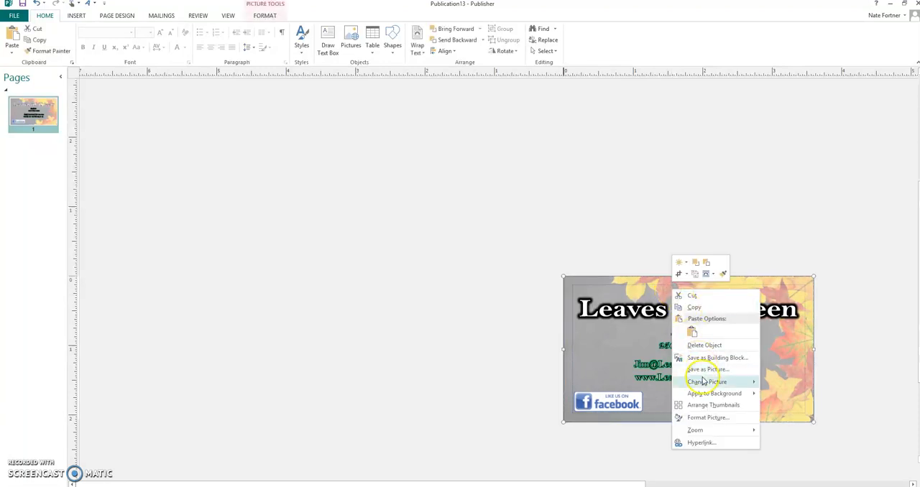
{"action": "left_click", "coordinate": [701, 419]}
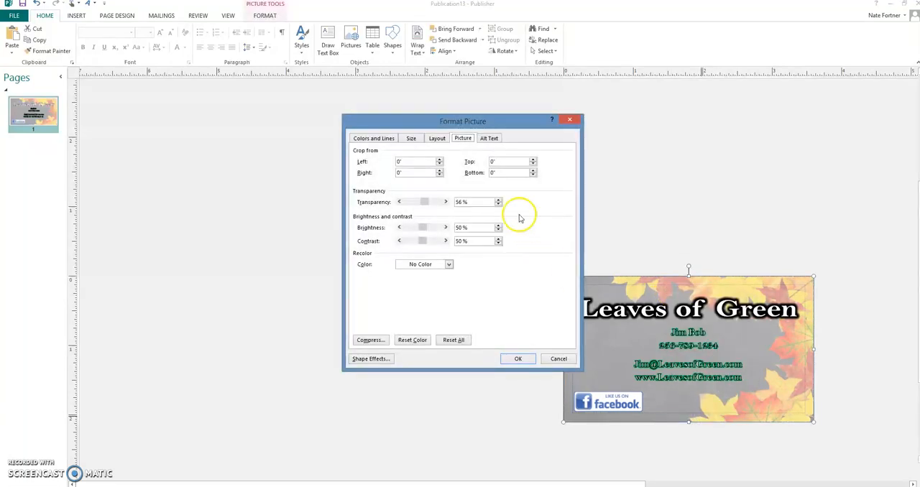
{"action": "left_click", "coordinate": [517, 359]}
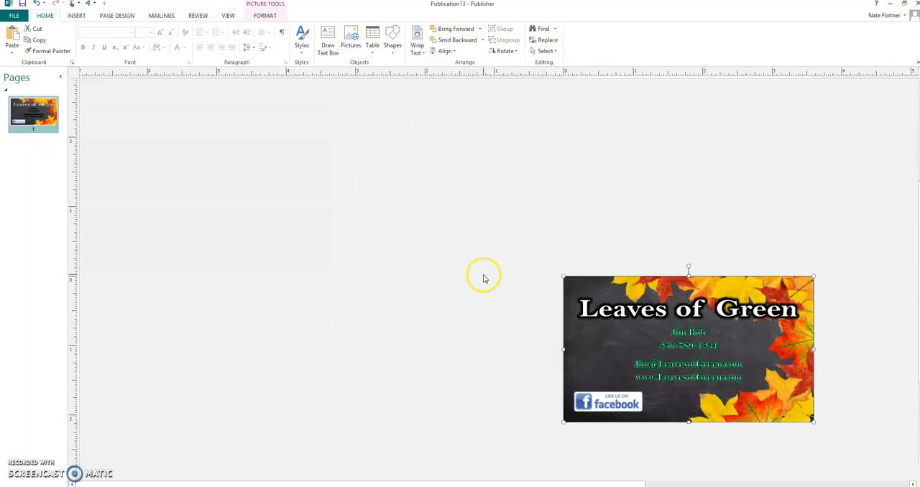
Remove the text outline from all the contact lines below the Leaves of Green title
{"action": "left_click", "coordinate": [483, 279]}
{"action": "triple_click", "coordinate": [737, 378]}
{"action": "left_click_drag", "start_coordinate": [746, 385], "coordinate": [665, 333]}
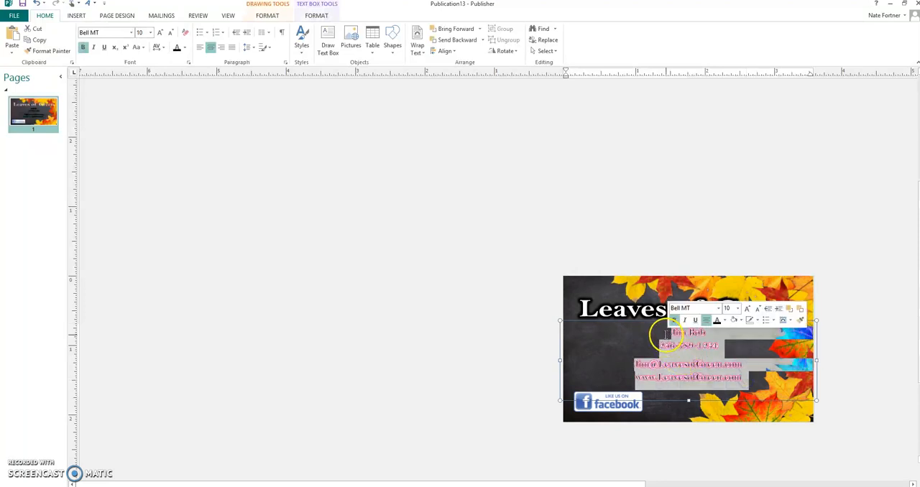
{"action": "left_click", "coordinate": [323, 17]}
{"action": "left_click", "coordinate": [467, 39]}
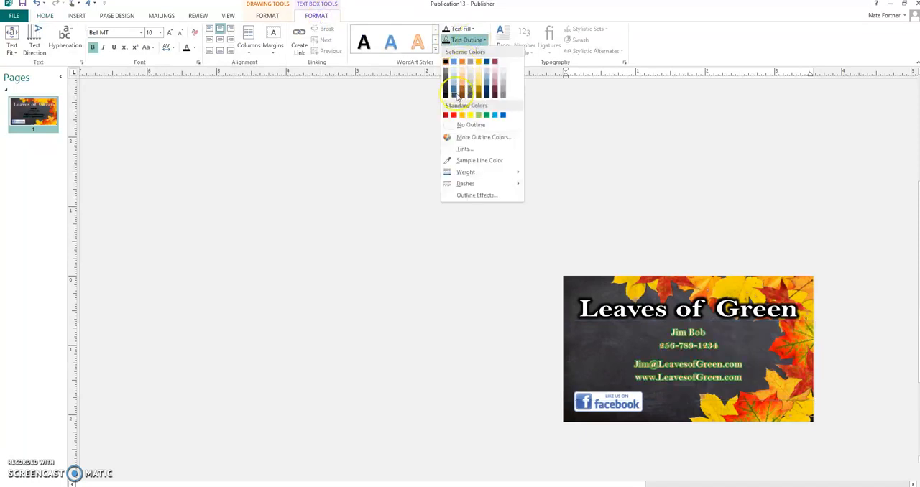
{"action": "left_click", "coordinate": [445, 132]}
{"action": "left_click", "coordinate": [431, 247]}
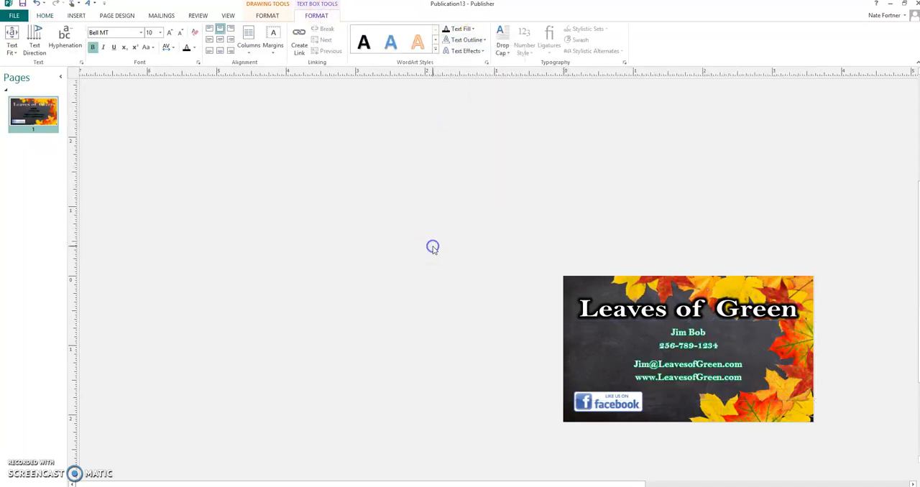
Change the glow color of all the contact lines on the card to black
{"action": "left_click_drag", "start_coordinate": [746, 383], "coordinate": [667, 332]}
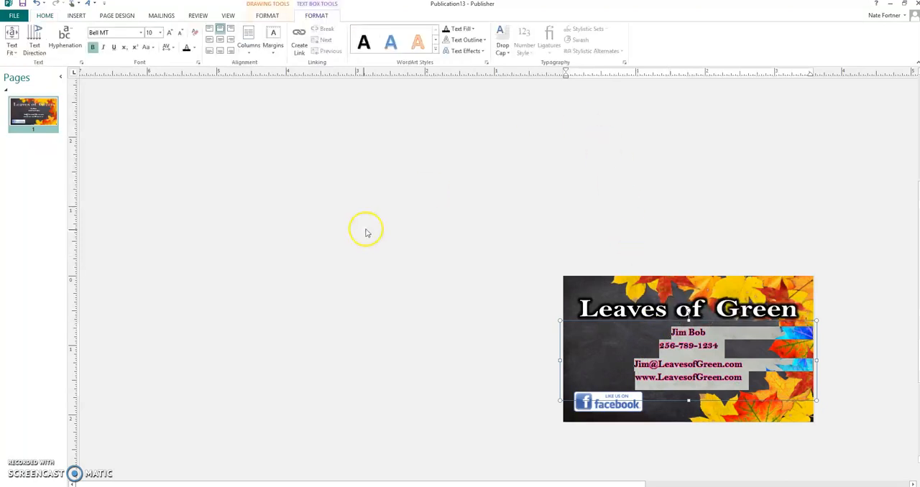
{"action": "left_click", "coordinate": [464, 51]}
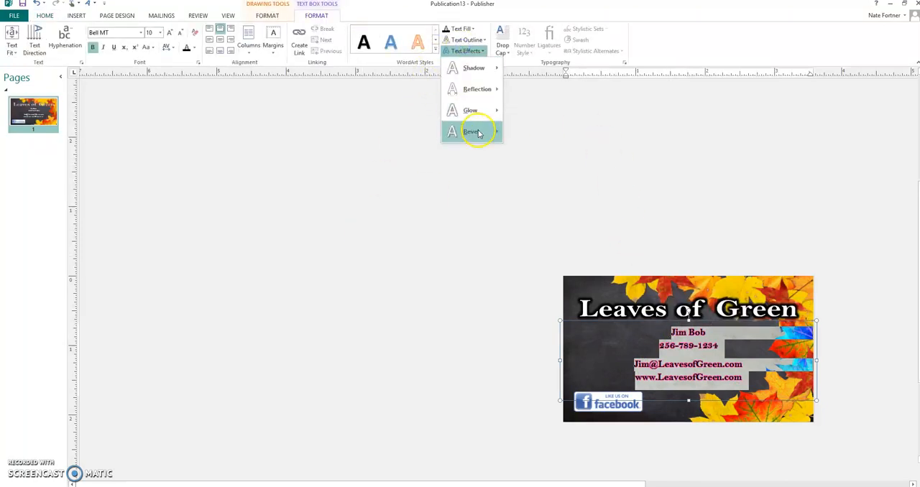
{"action": "mouse_move", "coordinate": [481, 111]}
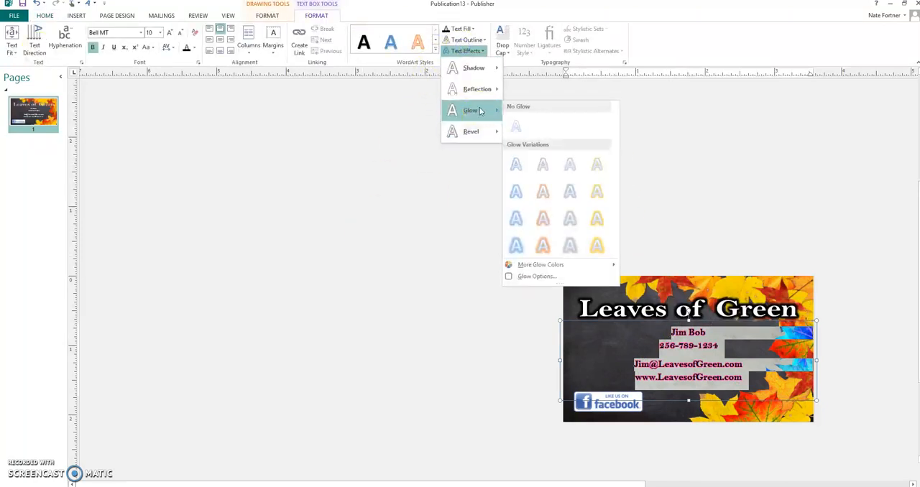
{"action": "left_click", "coordinate": [544, 278]}
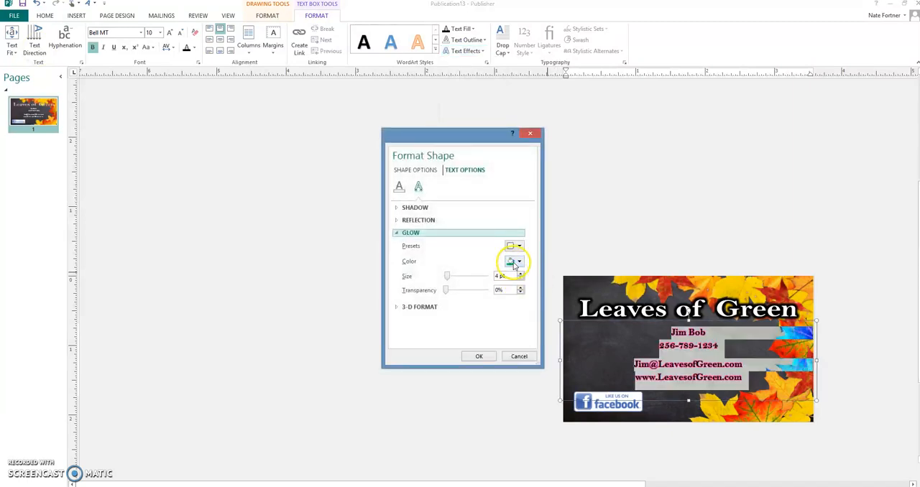
{"action": "left_click", "coordinate": [515, 263]}
{"action": "left_click", "coordinate": [508, 285]}
{"action": "left_click", "coordinate": [478, 357]}
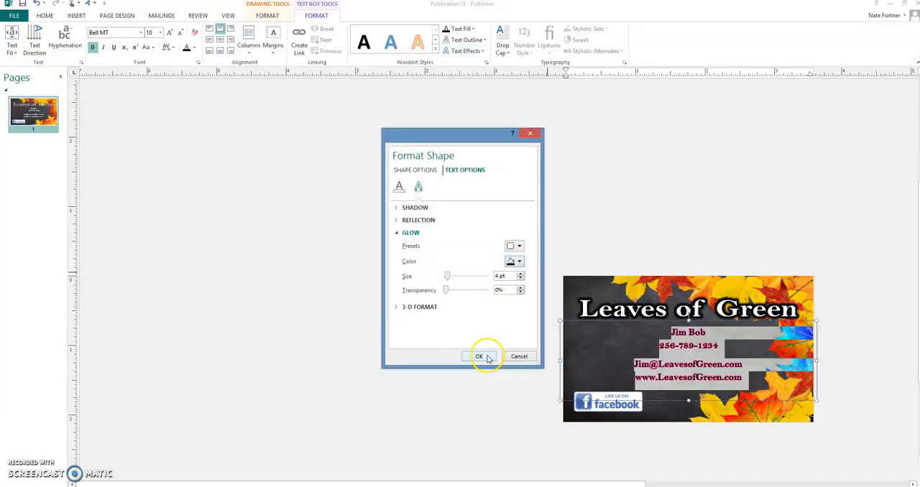
{"action": "left_click", "coordinate": [485, 341]}
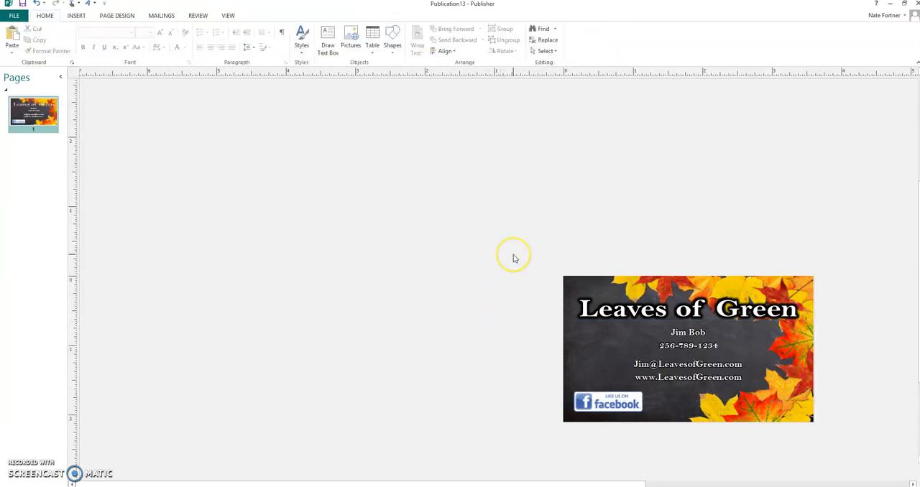
Select the background picture, title, contact text box and Facebook logo of the business card together
{"action": "mouse_move", "coordinate": [513, 255]}
{"action": "left_mouse_down"}
{"action": "mouse_move", "coordinate": [658, 344]}
{"action": "mouse_move", "coordinate": [872, 431]}
{"action": "mouse_move", "coordinate": [872, 440]}
{"action": "left_mouse_up"}
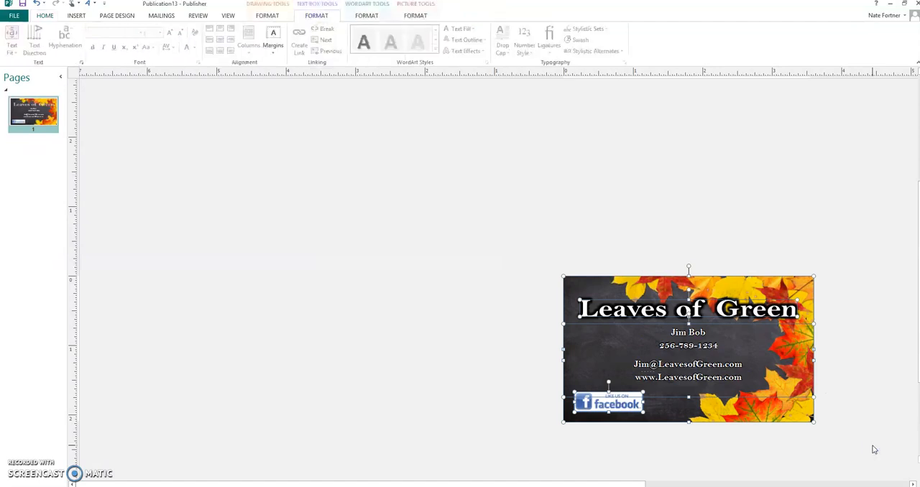